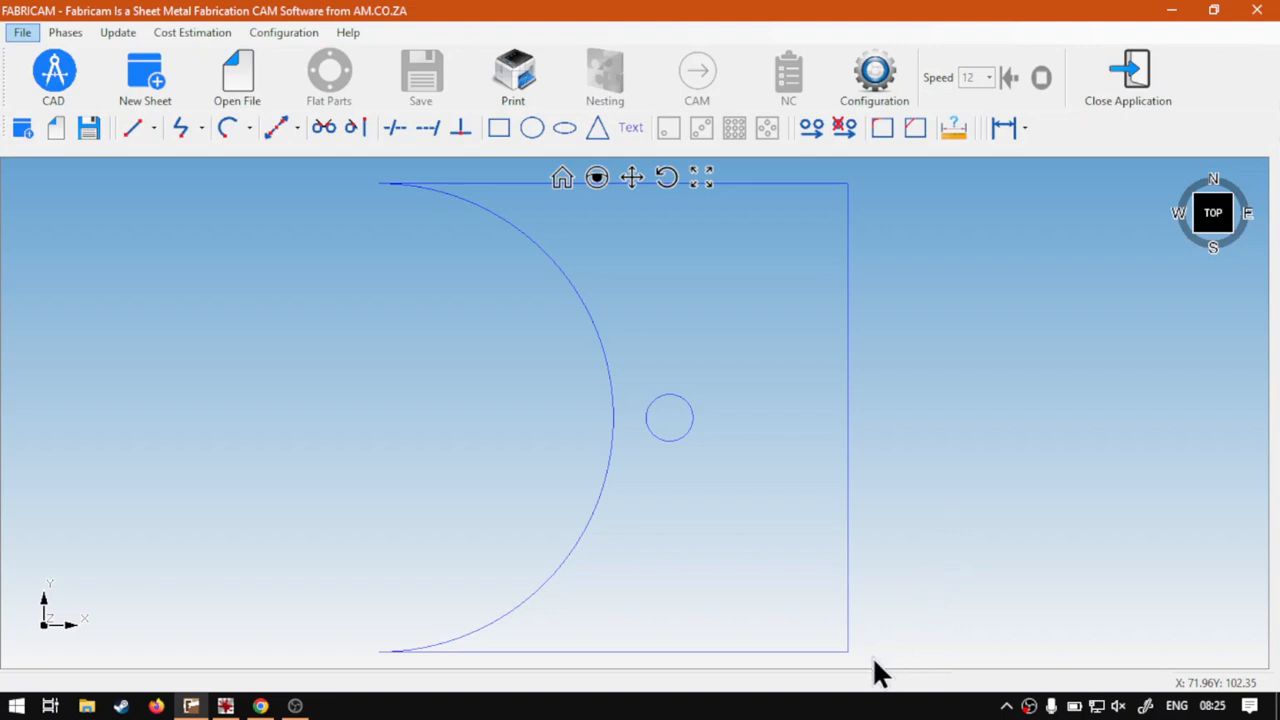
# Delete all the existing geometry from the drawing
pyautogui.moveTo(871, 654); pyautogui.dragTo(225, 165)
pyautogui.press('Delete')
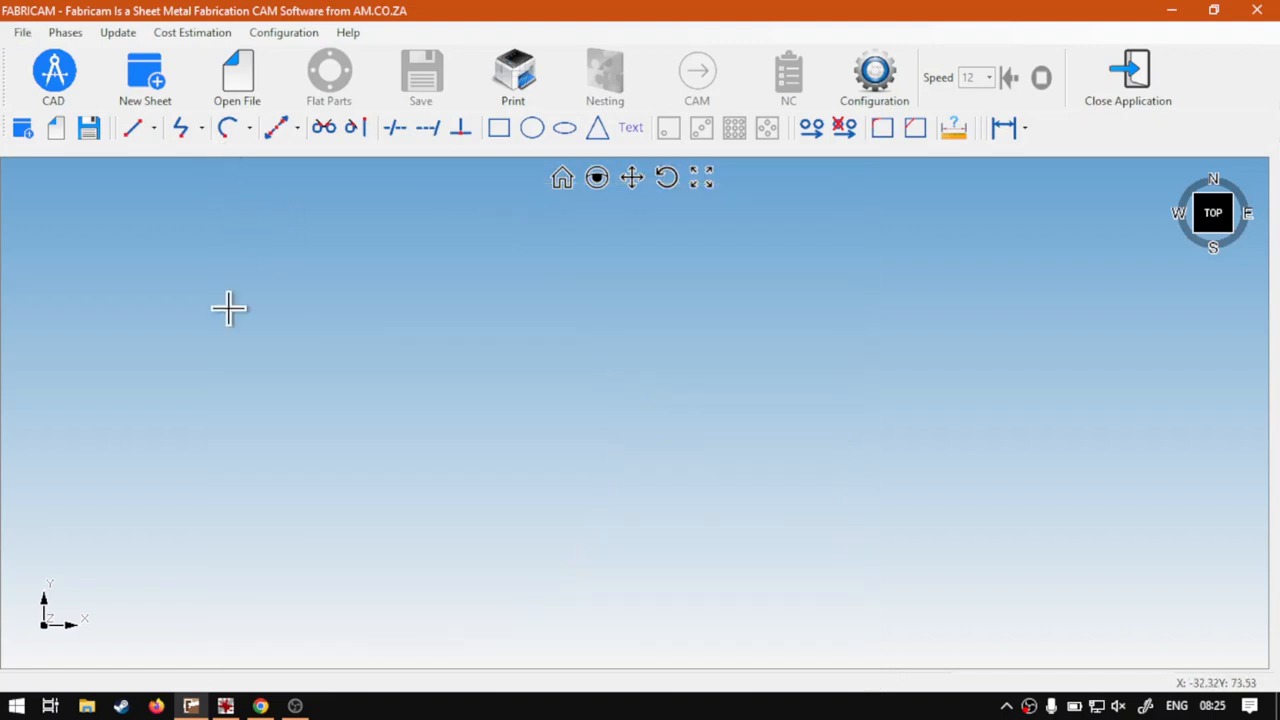
# Draw a semicircular arc defined by three points (option 2), with Y1 at 100 mm, X2 at 50 mm and both ends at X 0
pyautogui.click(230, 129)
pyautogui.click(278, 172)
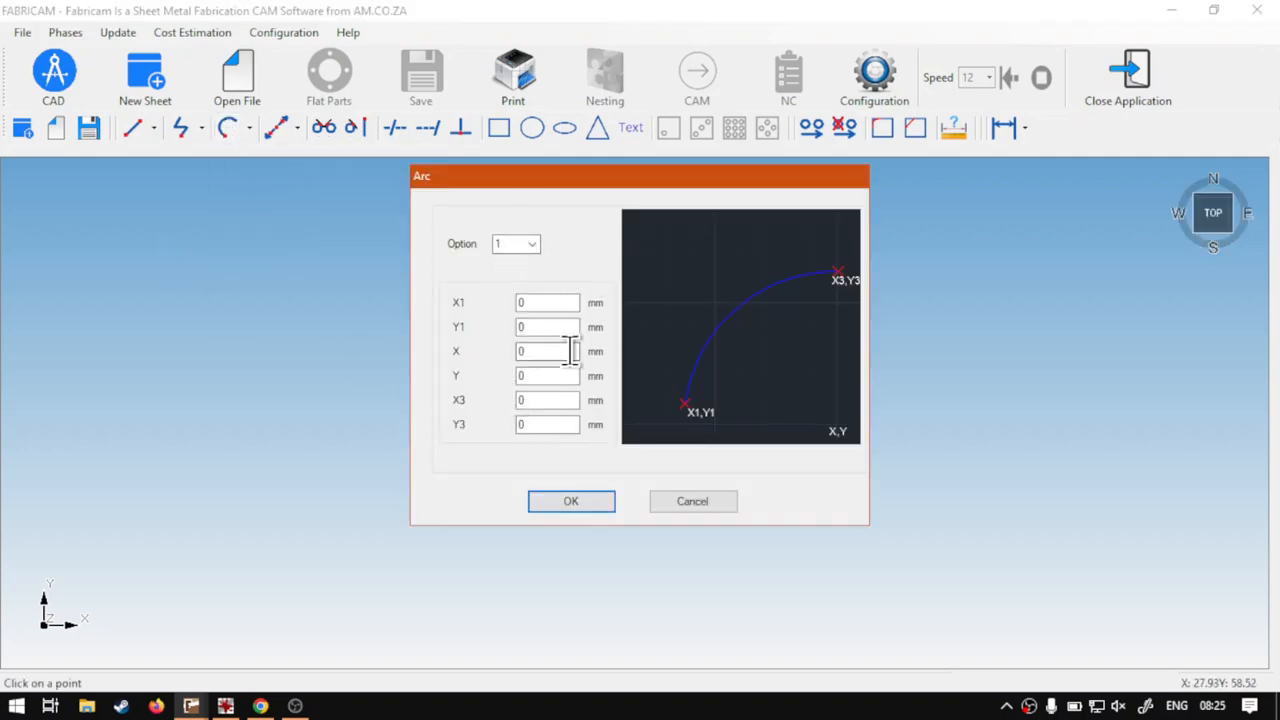
pyautogui.click(534, 244)
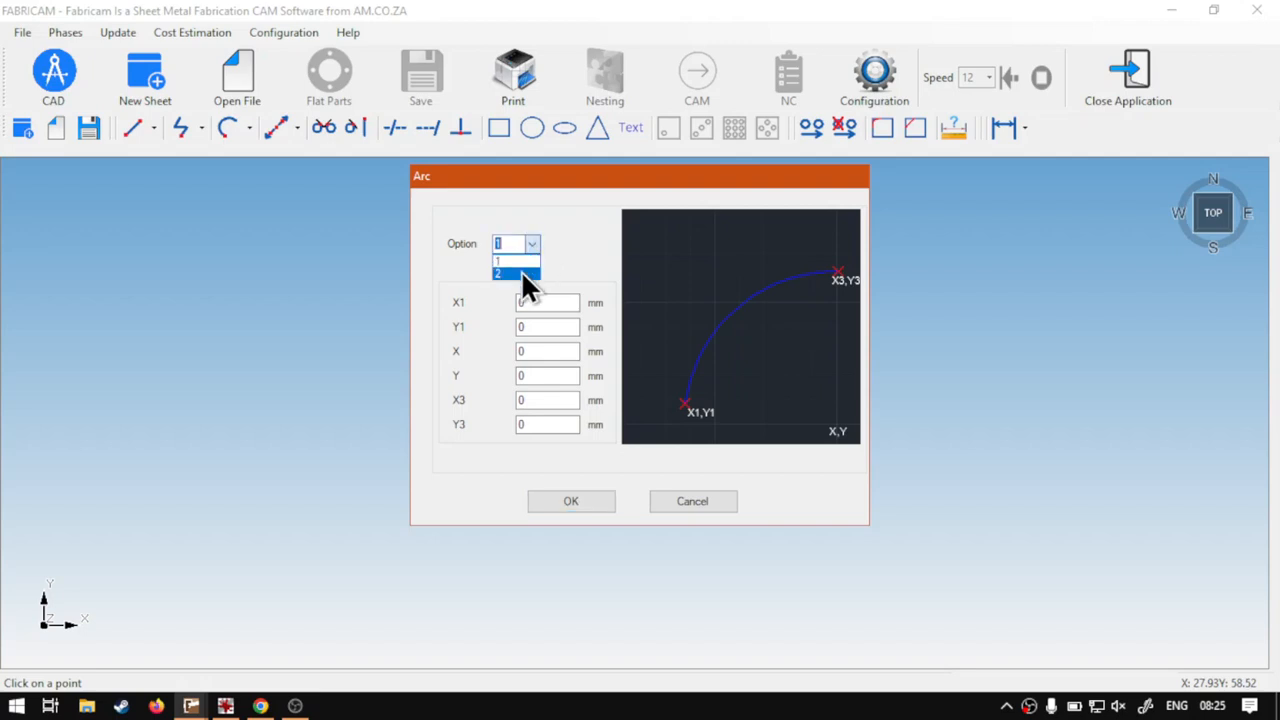
pyautogui.click(521, 270)
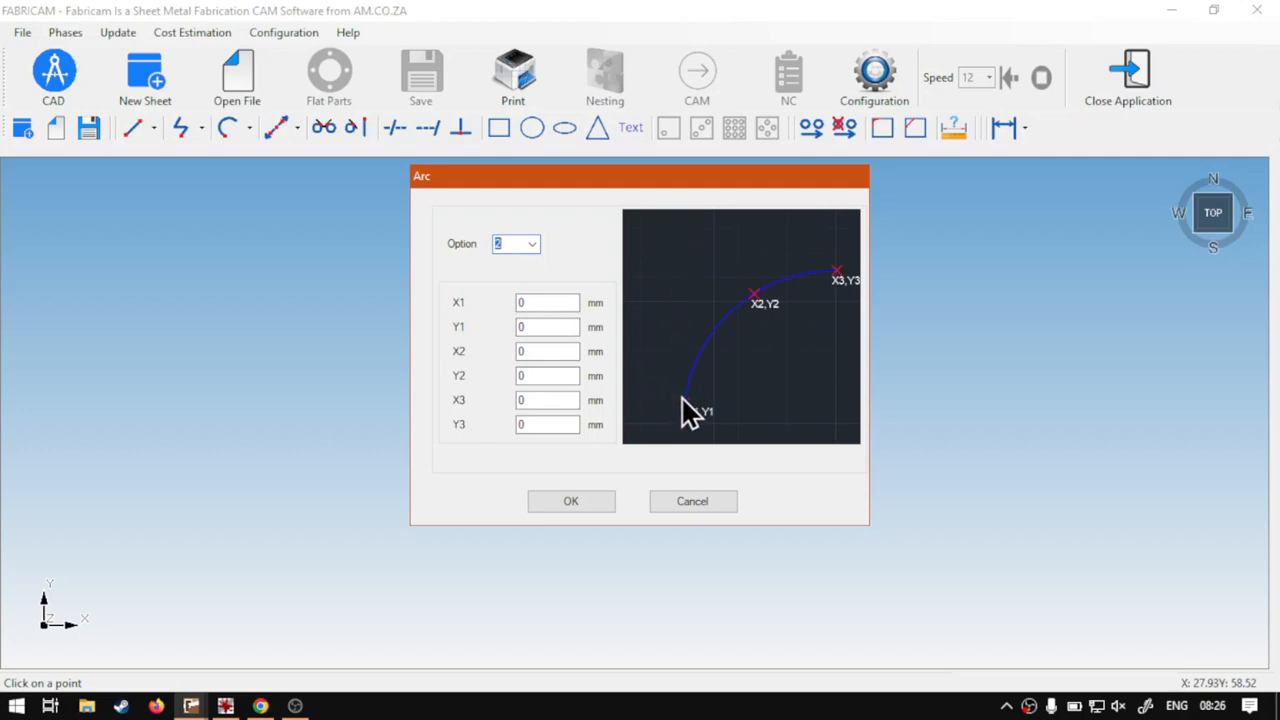
pyautogui.click(551, 326)
pyautogui.write('100')
pyautogui.click(530, 352)
pyautogui.write('50')
pyautogui.click(537, 377)
pyautogui.click(573, 500)
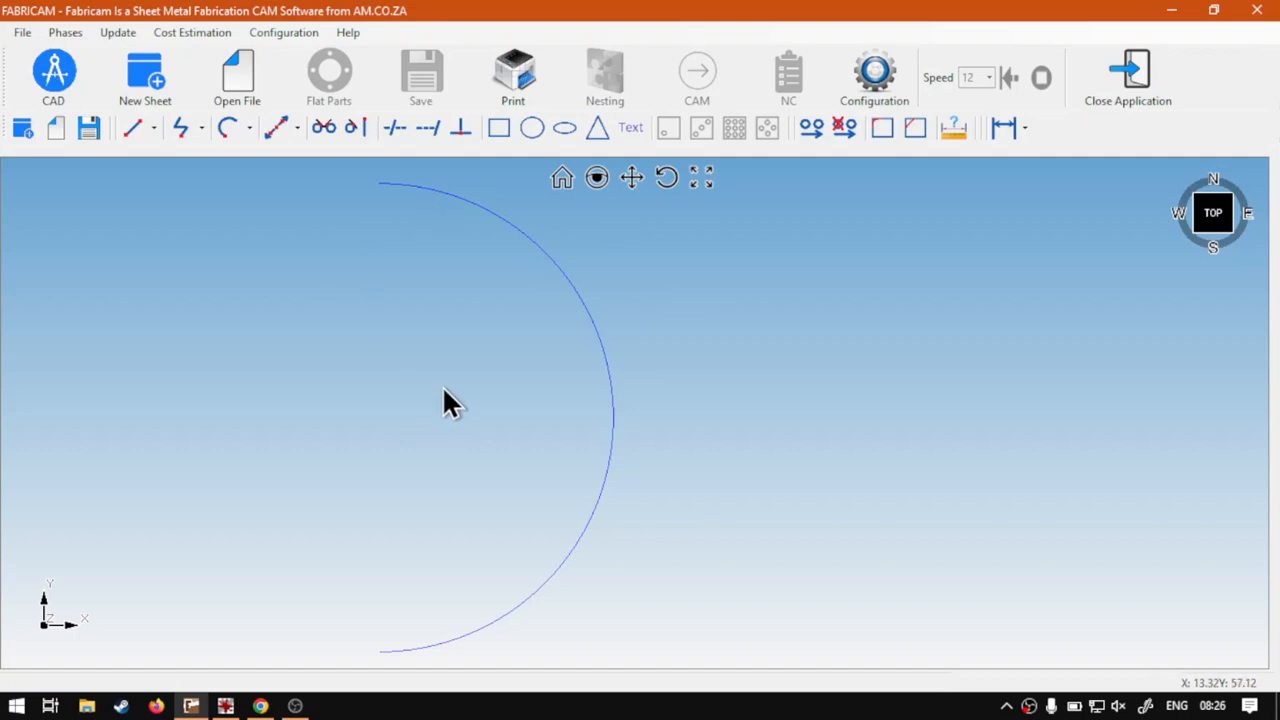
# Draw a vertical line by coordinates with X1 and X2 at 100 mm, from Y 0 up to the arc's top height
pyautogui.click(134, 127)
pyautogui.click(160, 162)
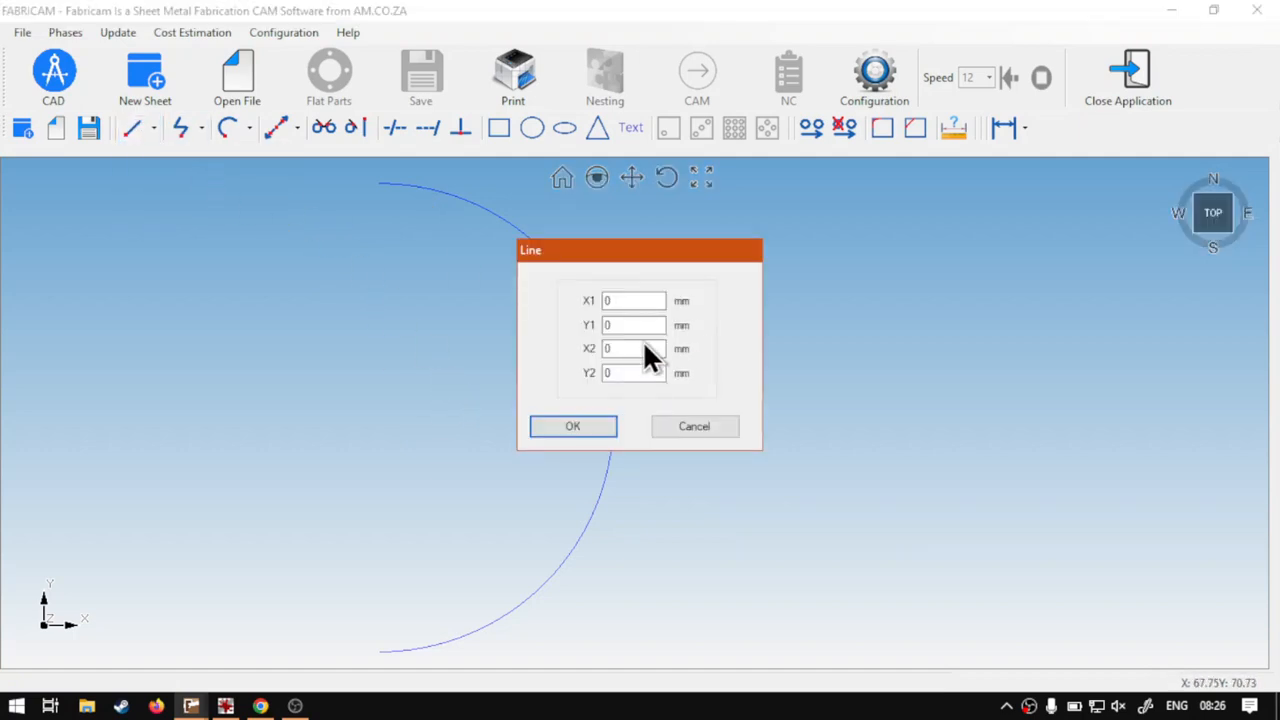
pyautogui.moveTo(643, 300); pyautogui.dragTo(590, 300)
pyautogui.write('100')
pyautogui.moveTo(628, 346); pyautogui.dragTo(586, 346)
pyautogui.write('100')
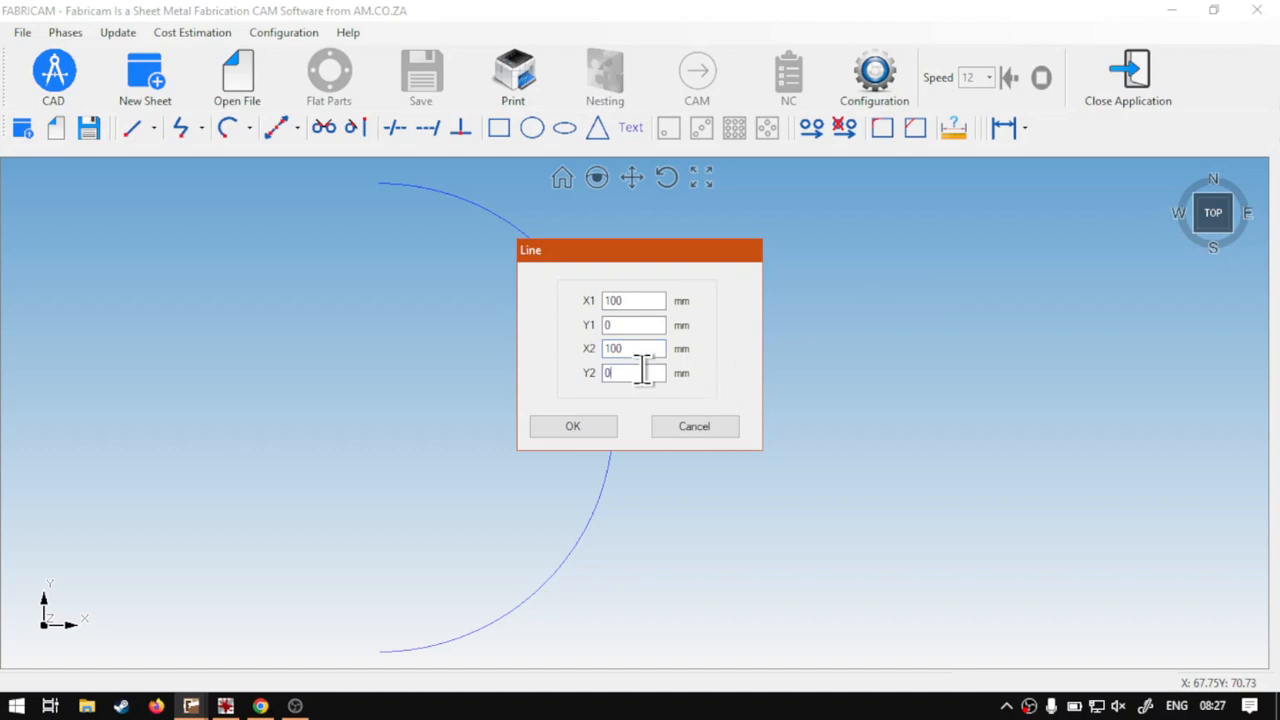
pyautogui.moveTo(623, 376); pyautogui.dragTo(592, 392)
pyautogui.click(585, 427)
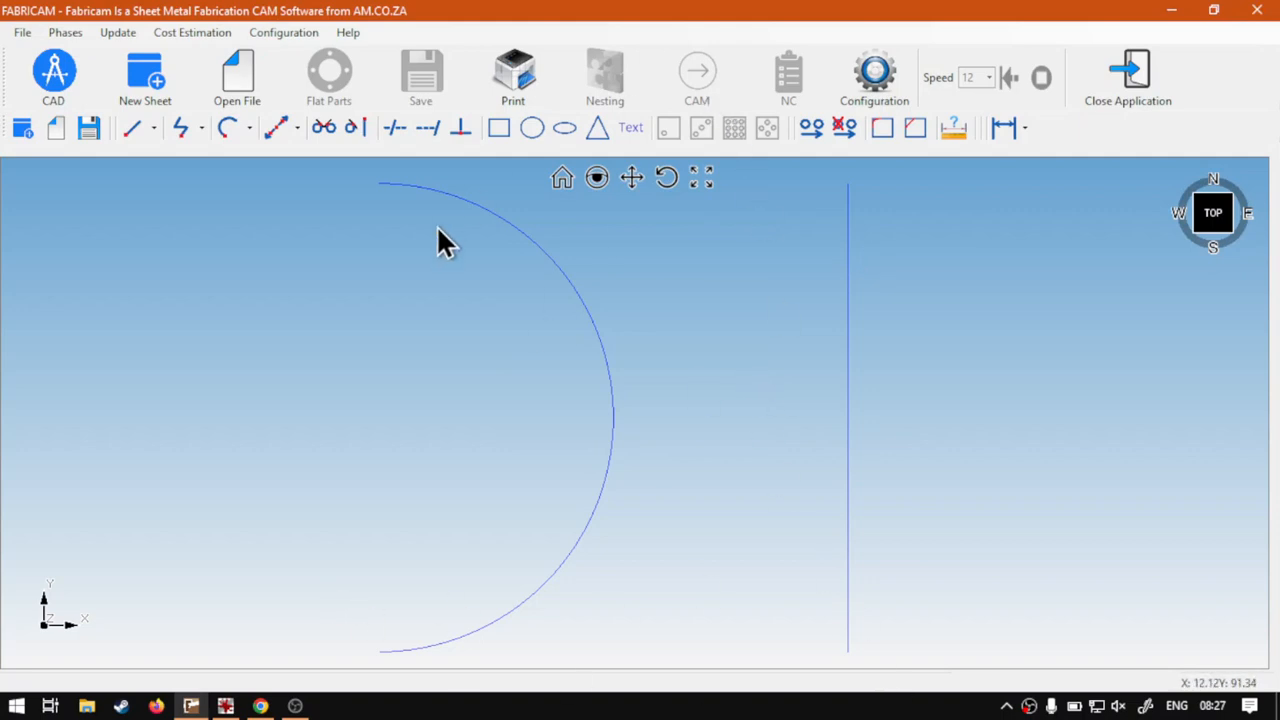
# Draw a two-point line joining the vertical line's upper end to the arc's upper end
pyautogui.click(135, 130)
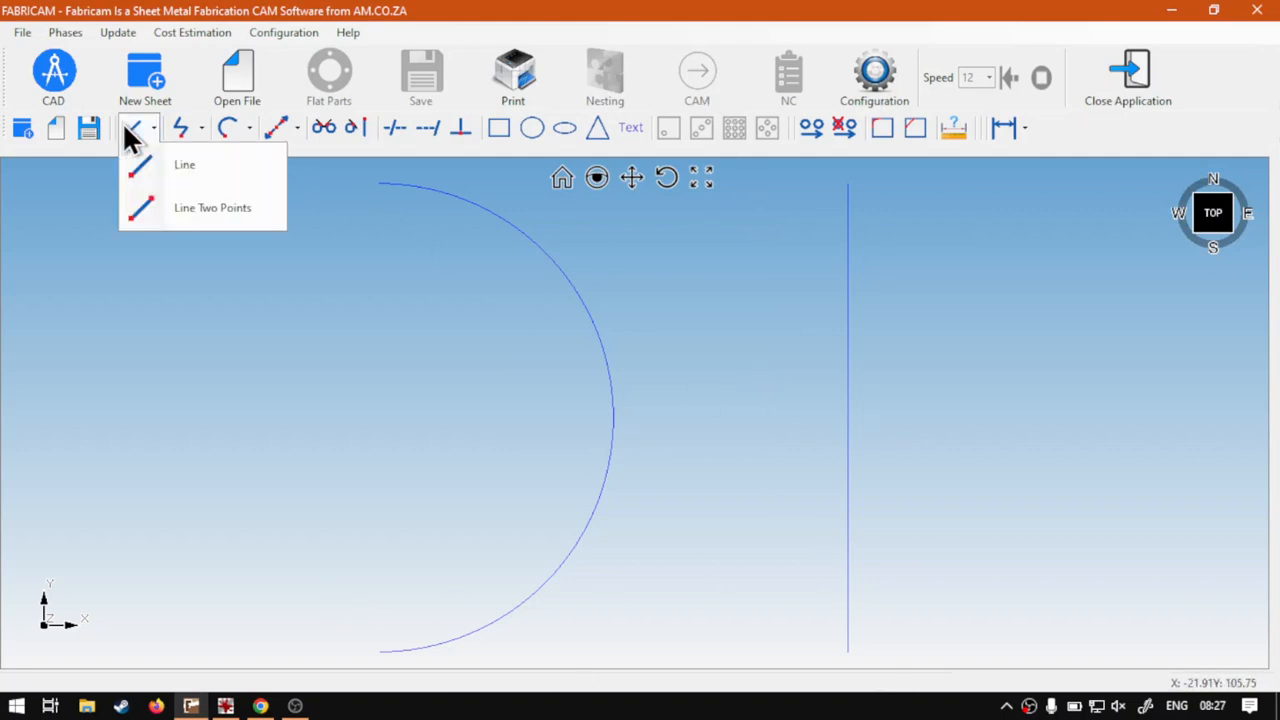
pyautogui.click(208, 216)
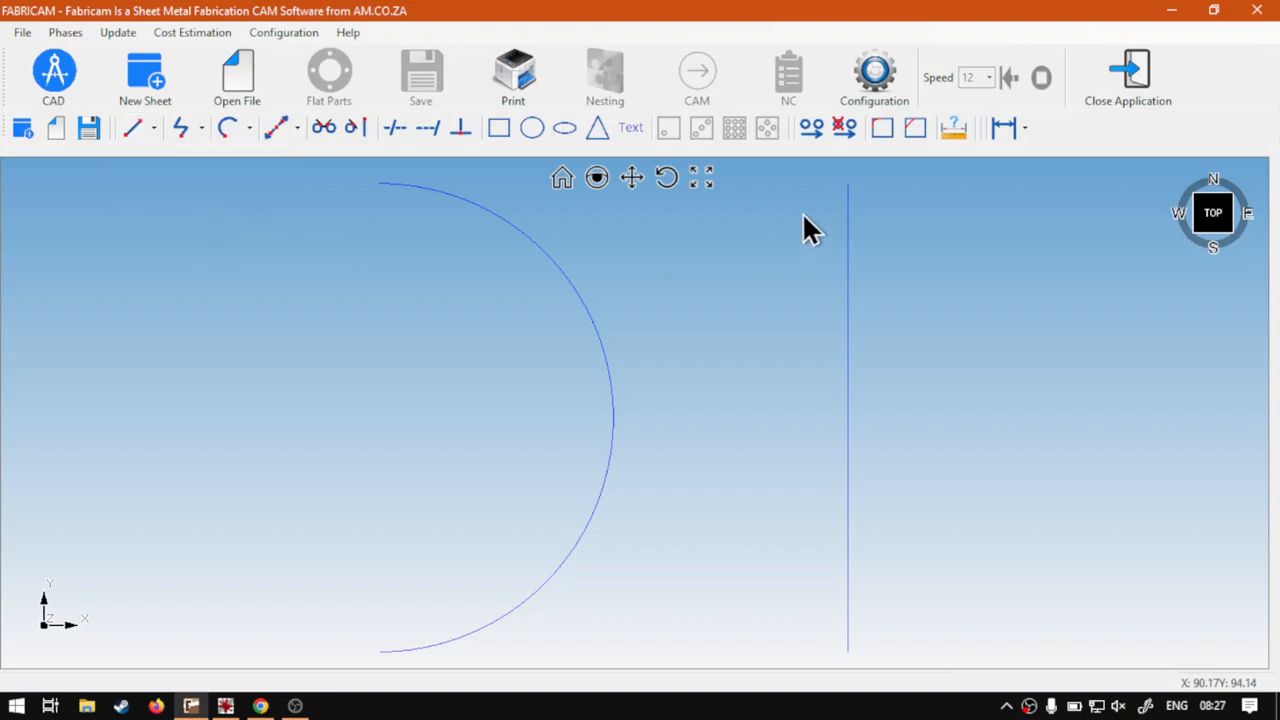
pyautogui.click(849, 184)
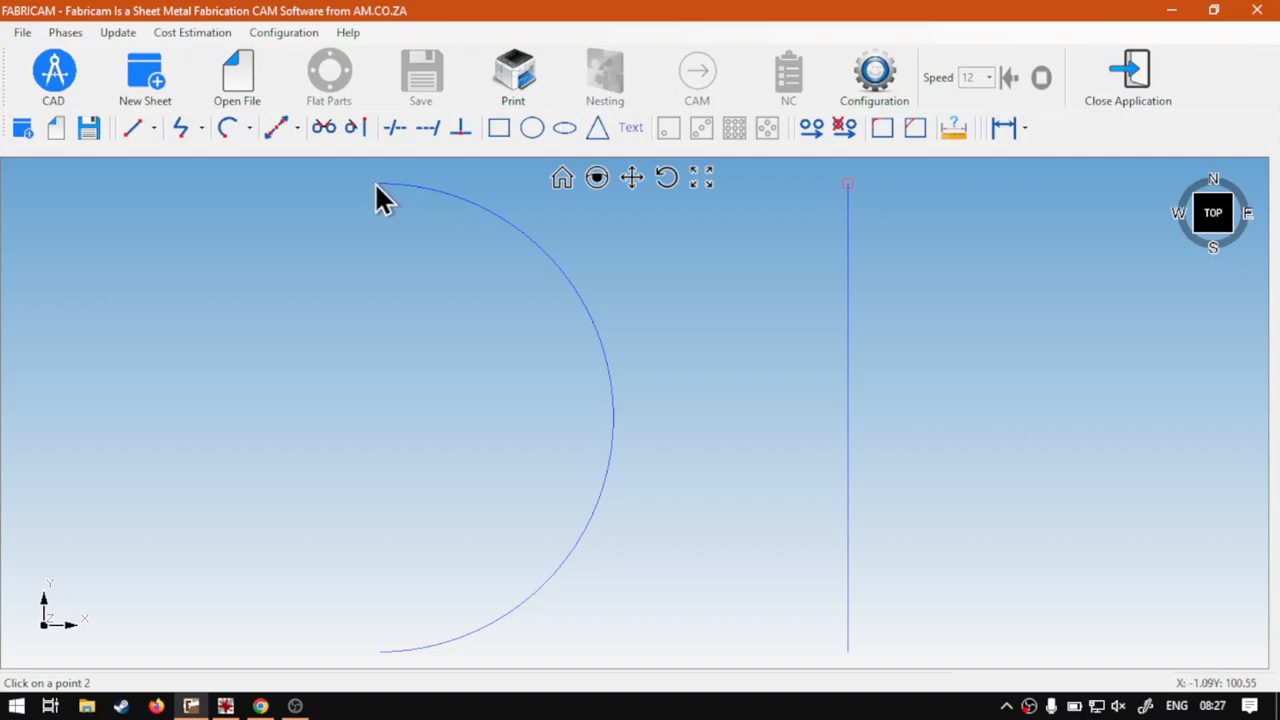
pyautogui.scroll(3, 379, 184)
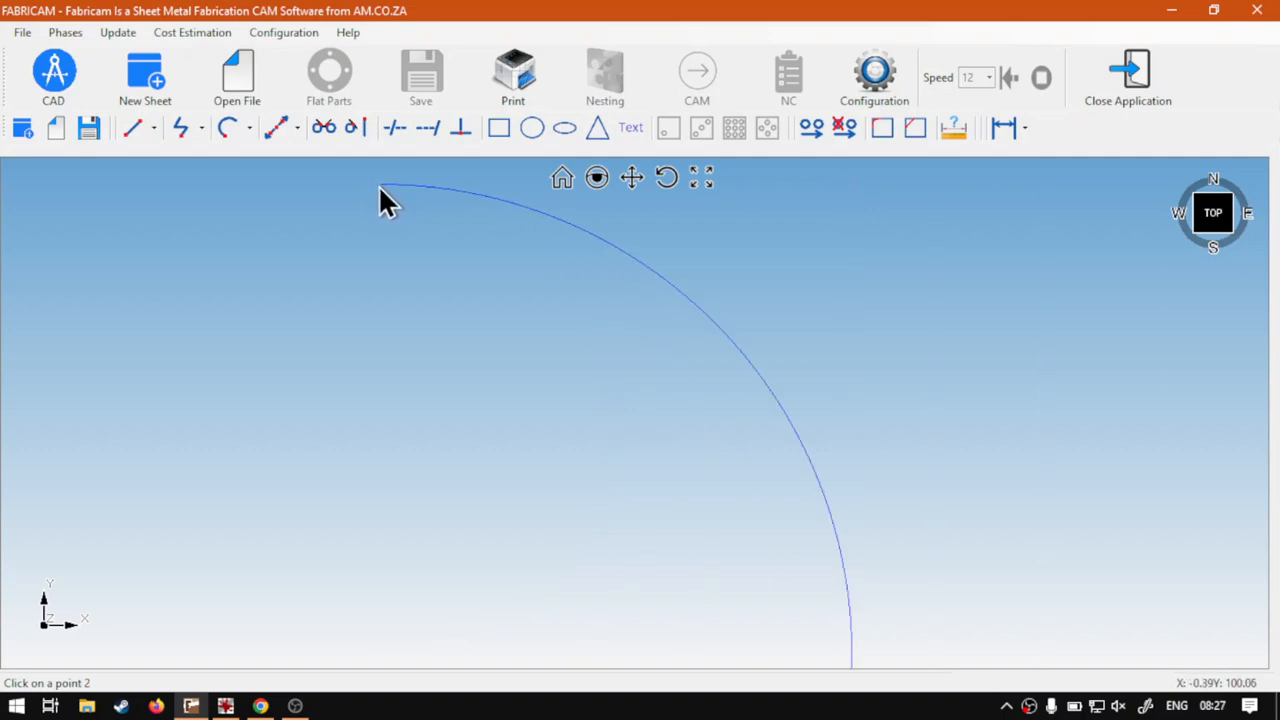
pyautogui.click(383, 183)
pyautogui.click(564, 180)
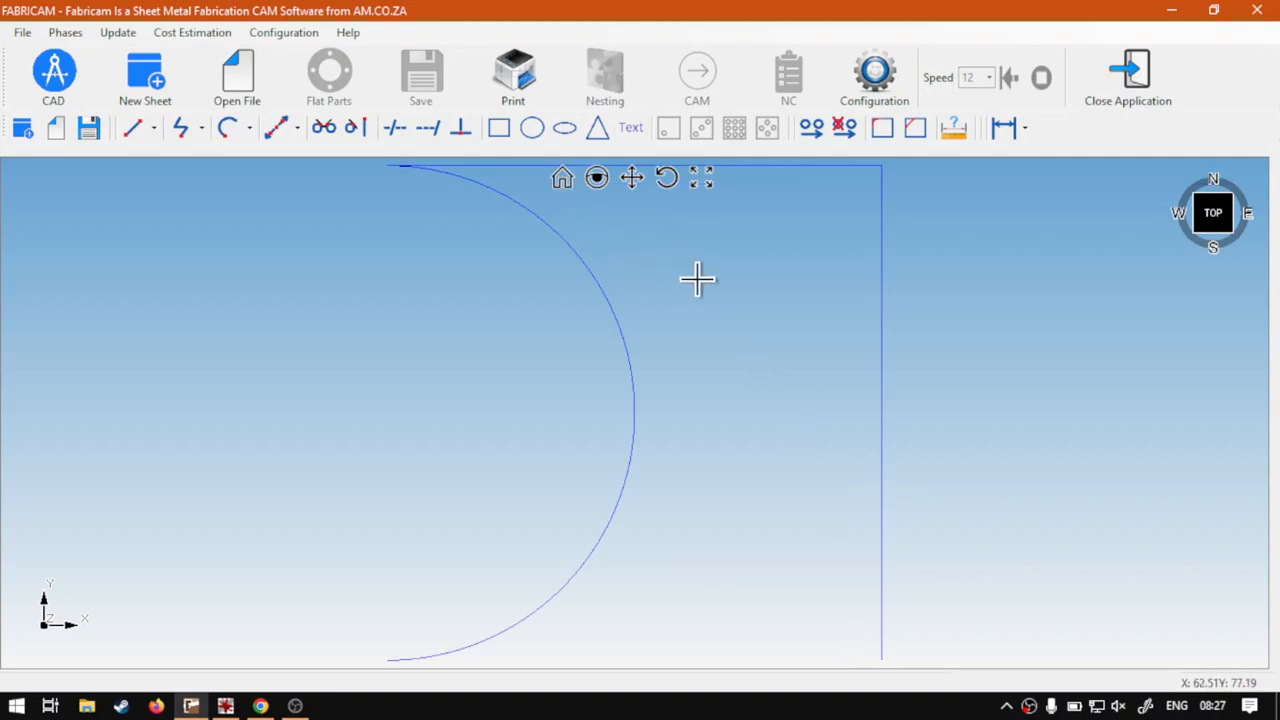
pyautogui.scroll(-2, 697, 282)
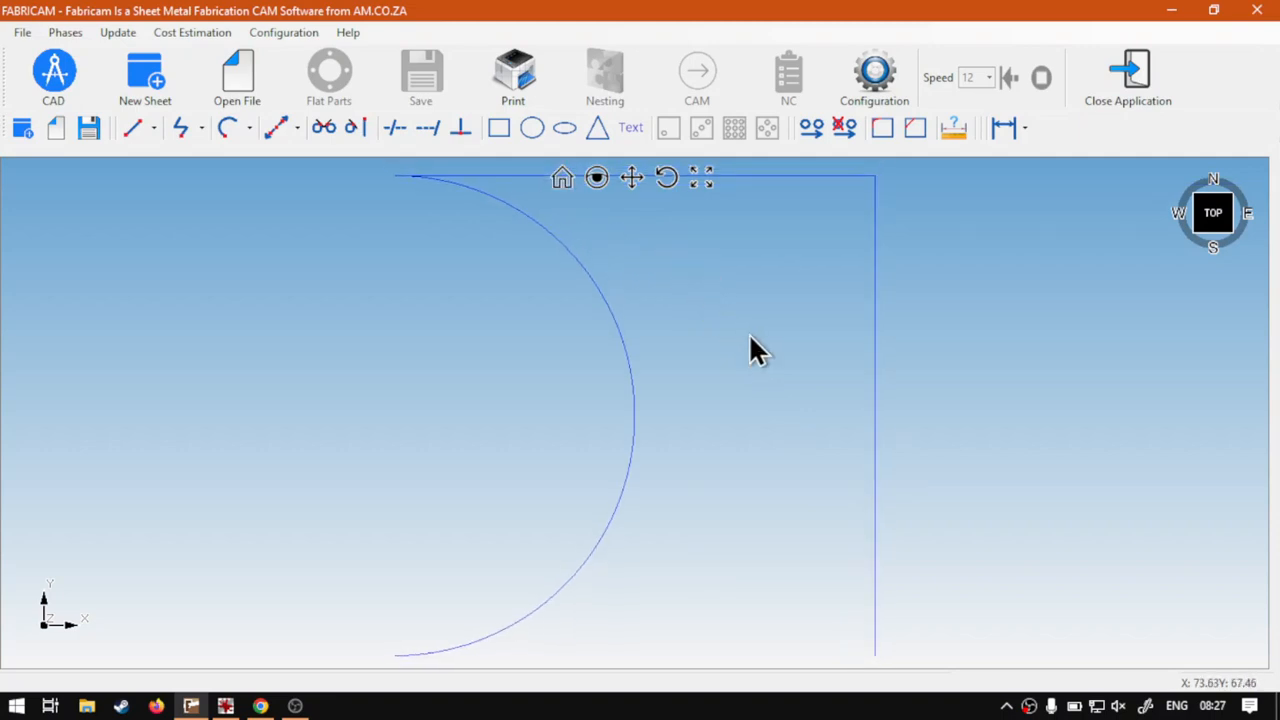
# Draw a tangent line from the vertical line's lower end to the arc's lower end
pyautogui.moveTo(921, 359); pyautogui.dragTo(445, 468)
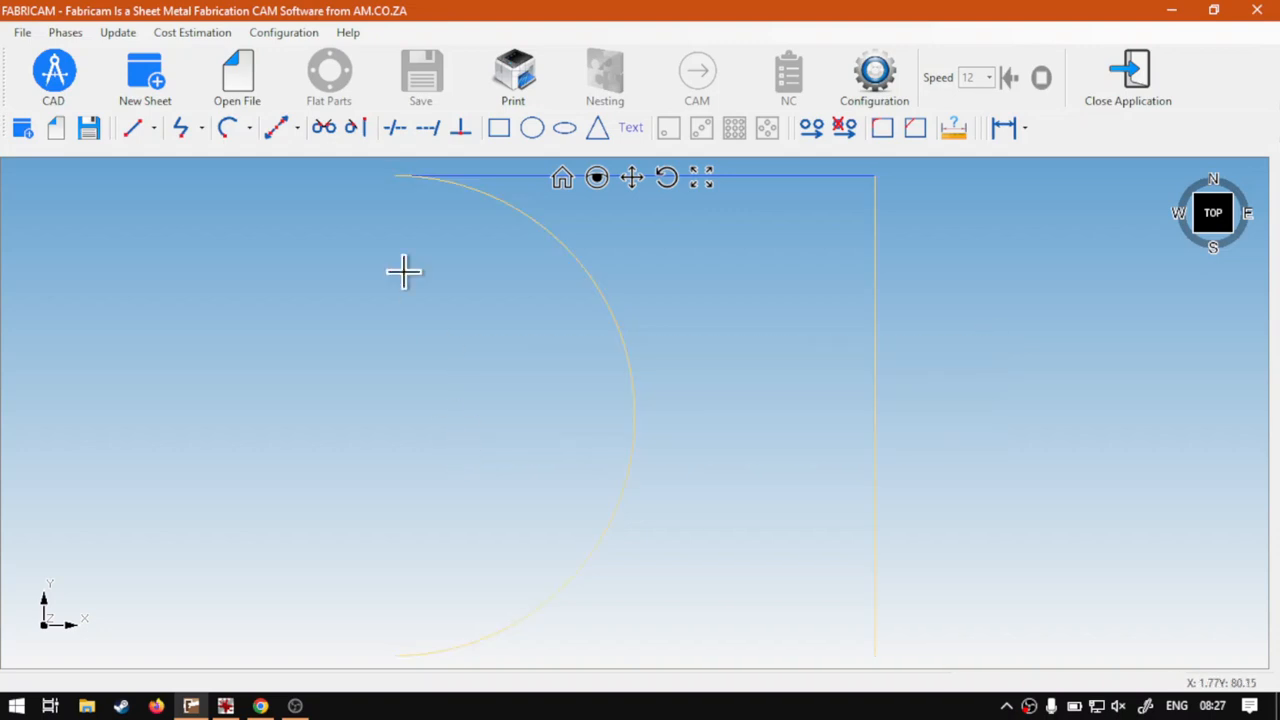
pyautogui.click(359, 129)
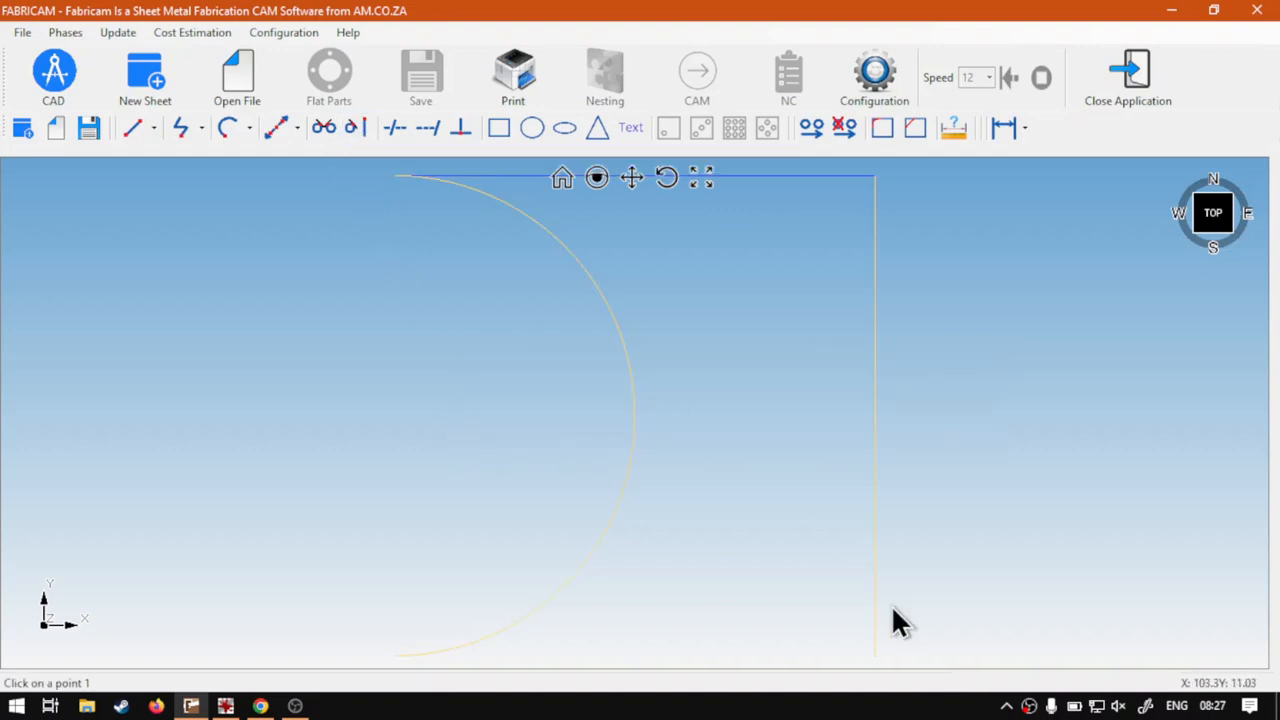
pyautogui.click(395, 655)
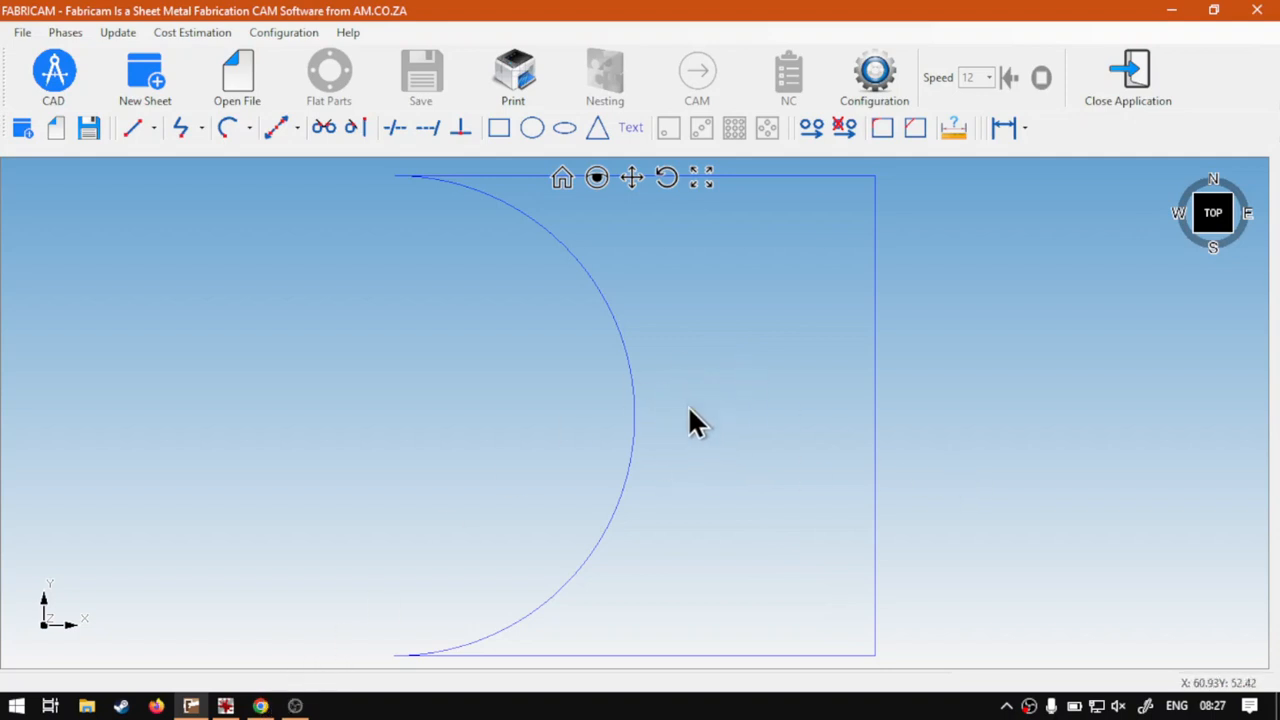
# Draw two crossing tangent lines, from the vertical line's lower end to the arc's upper part and from its upper end to the lower part
pyautogui.moveTo(1029, 394); pyautogui.dragTo(540, 392)
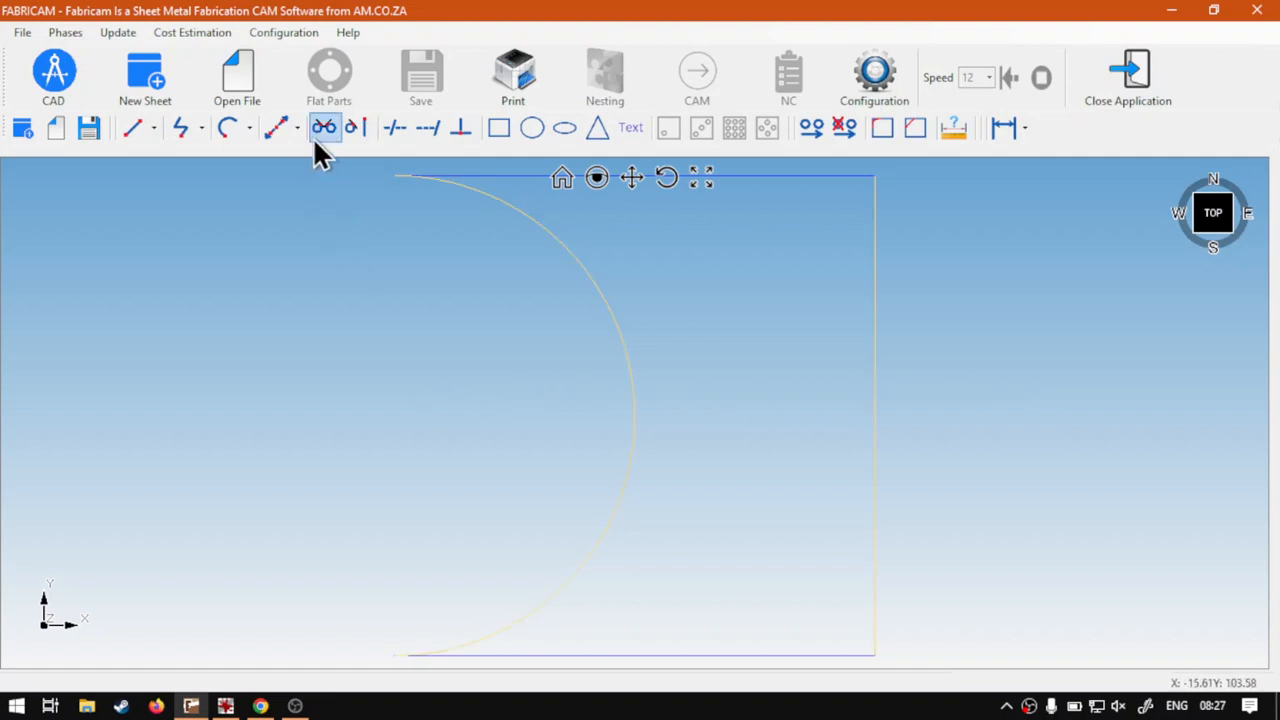
pyautogui.click(356, 127)
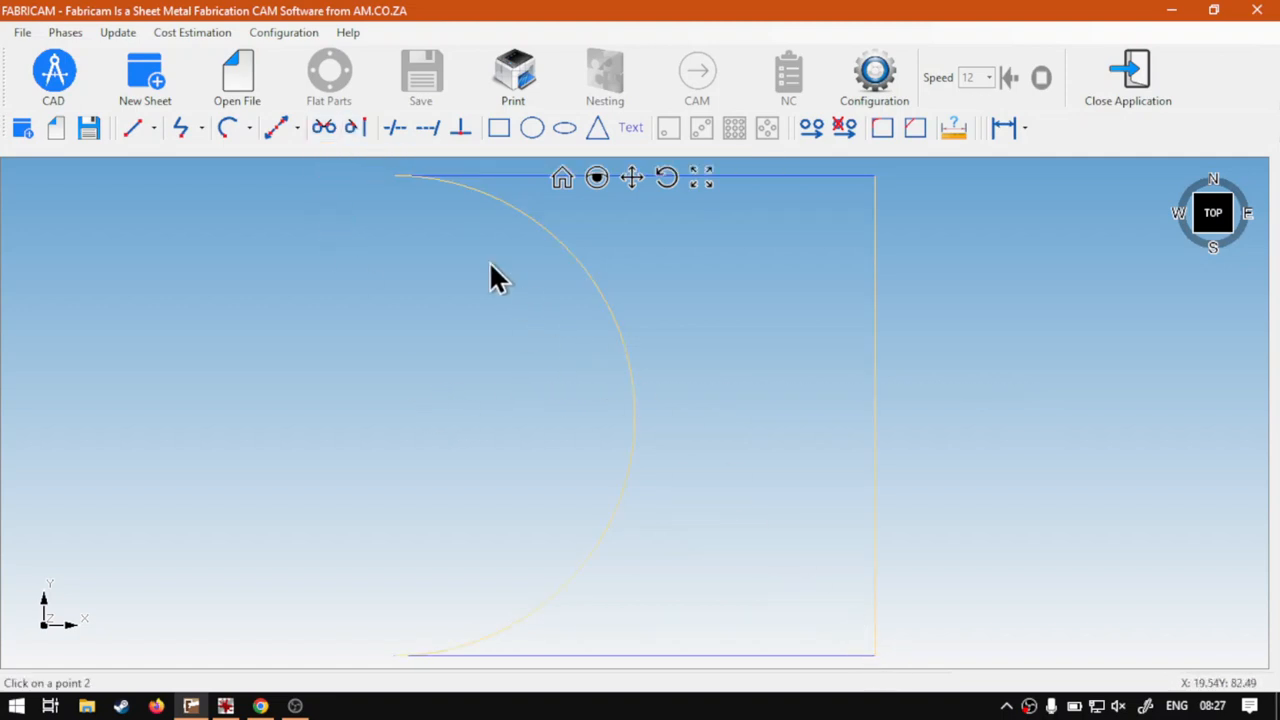
pyautogui.click(392, 176)
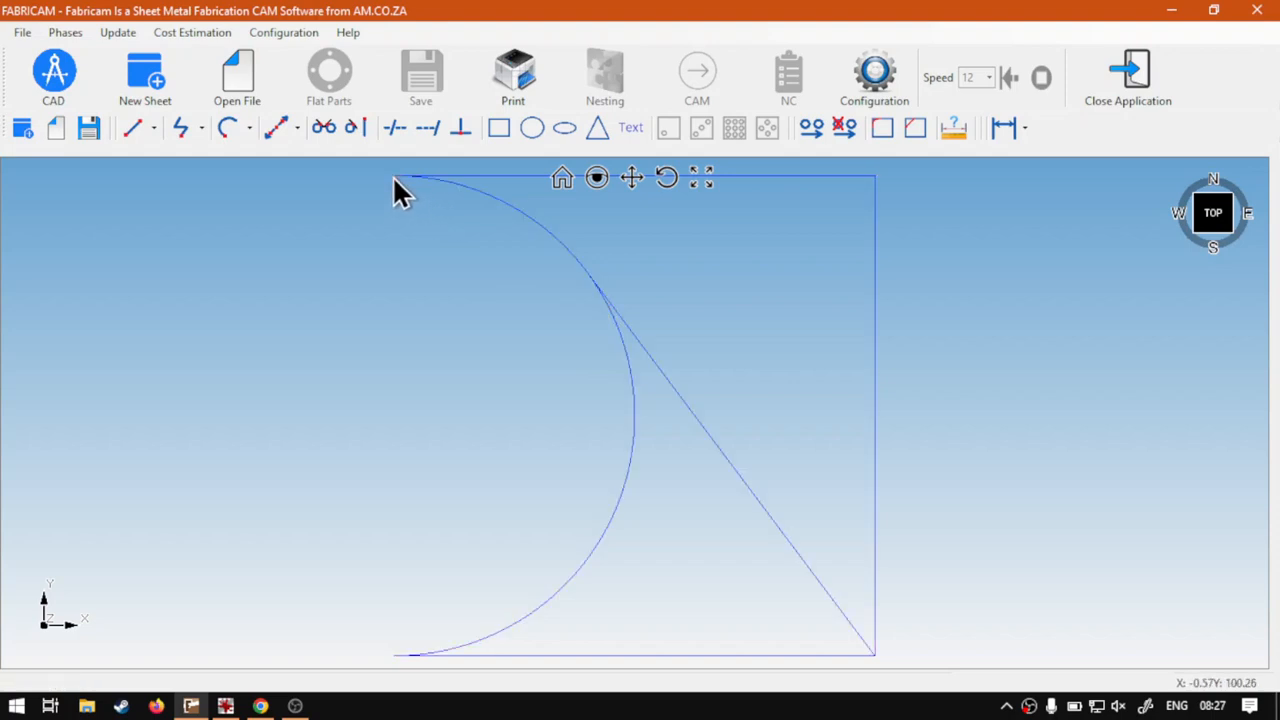
pyautogui.click(875, 300)
pyautogui.moveTo(704, 509); pyautogui.dragTo(530, 494)
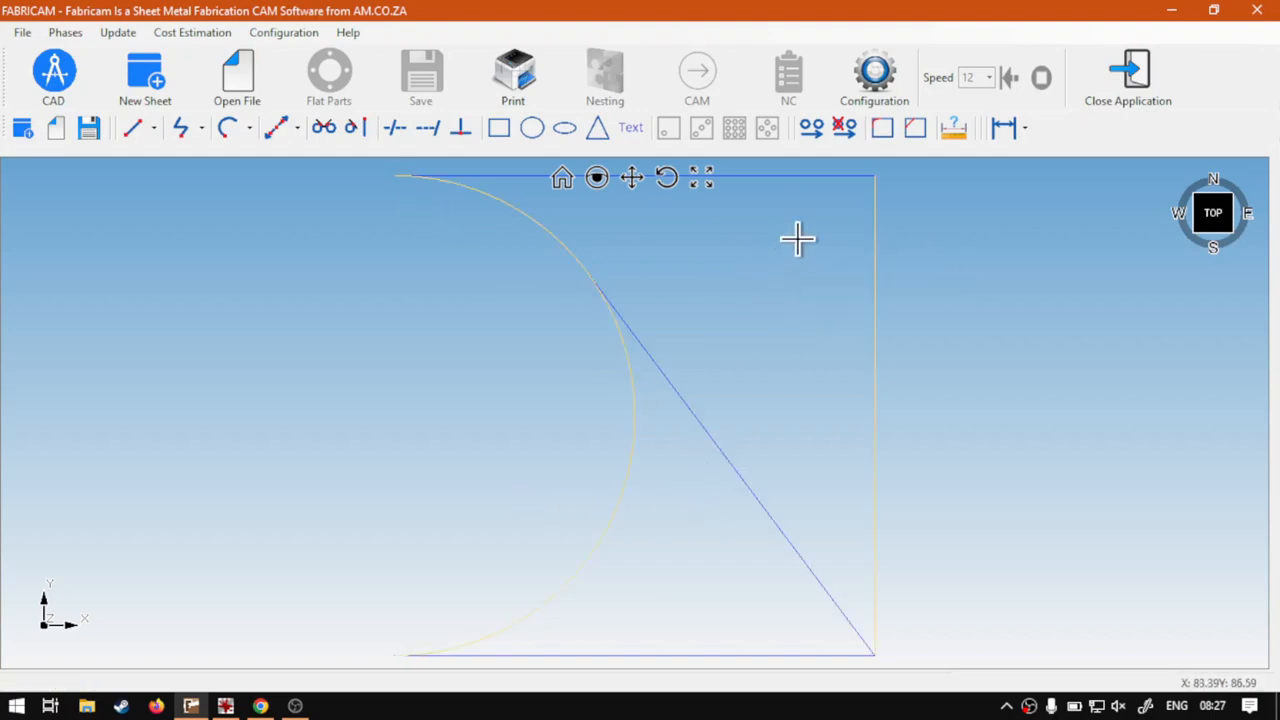
pyautogui.click(357, 128)
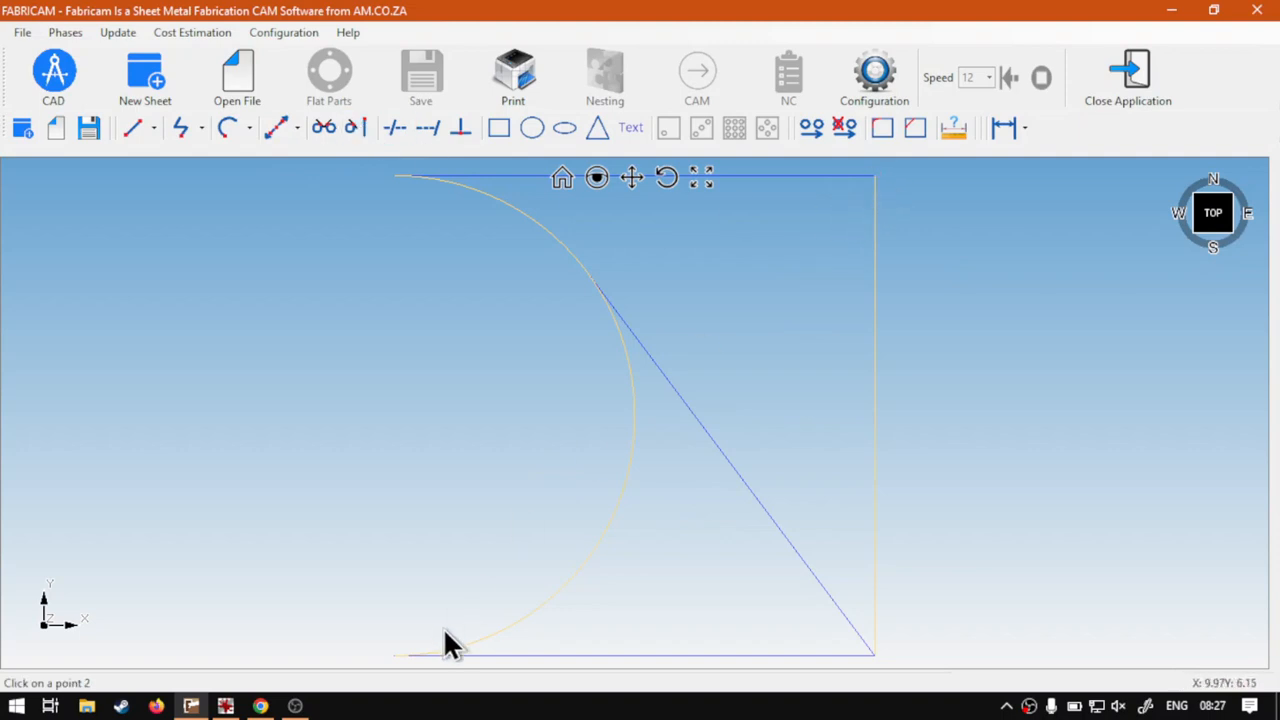
pyautogui.click(394, 655)
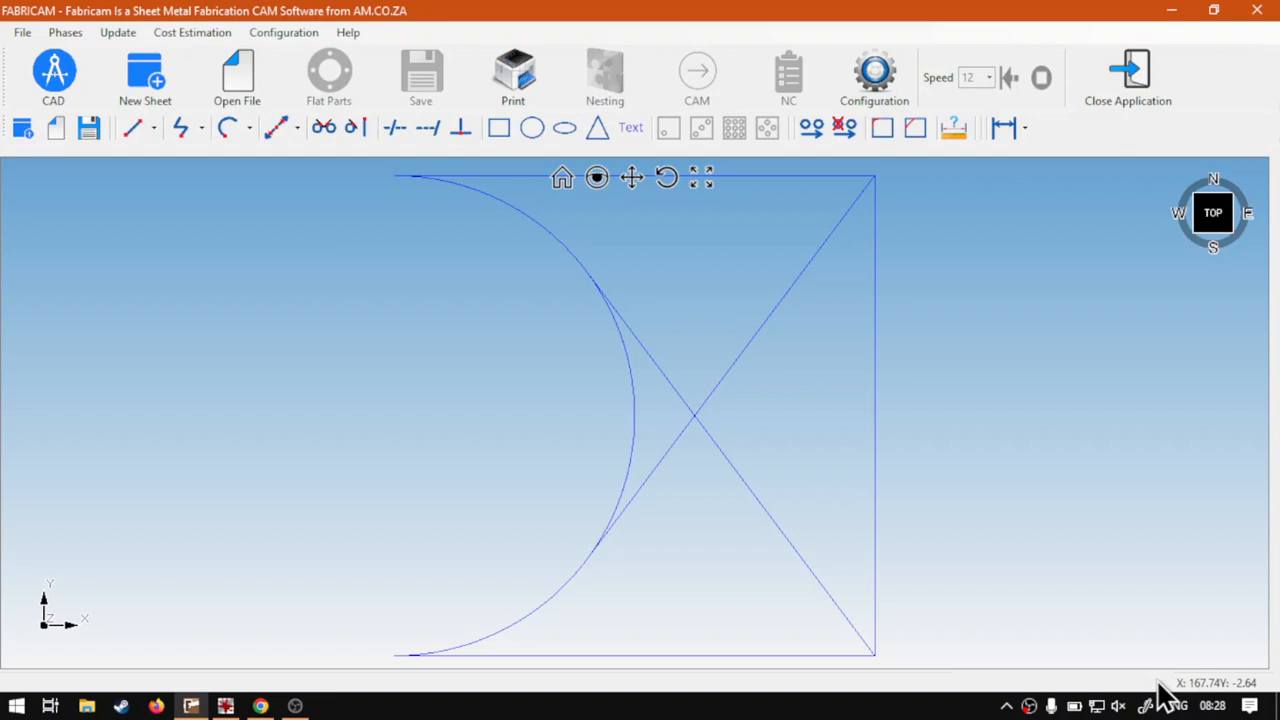
# Check the pointer coordinates with the magnifier, and place a single circle of diameter 10 mm at X 62, Y 50 mm
pyautogui.press('super+plus')
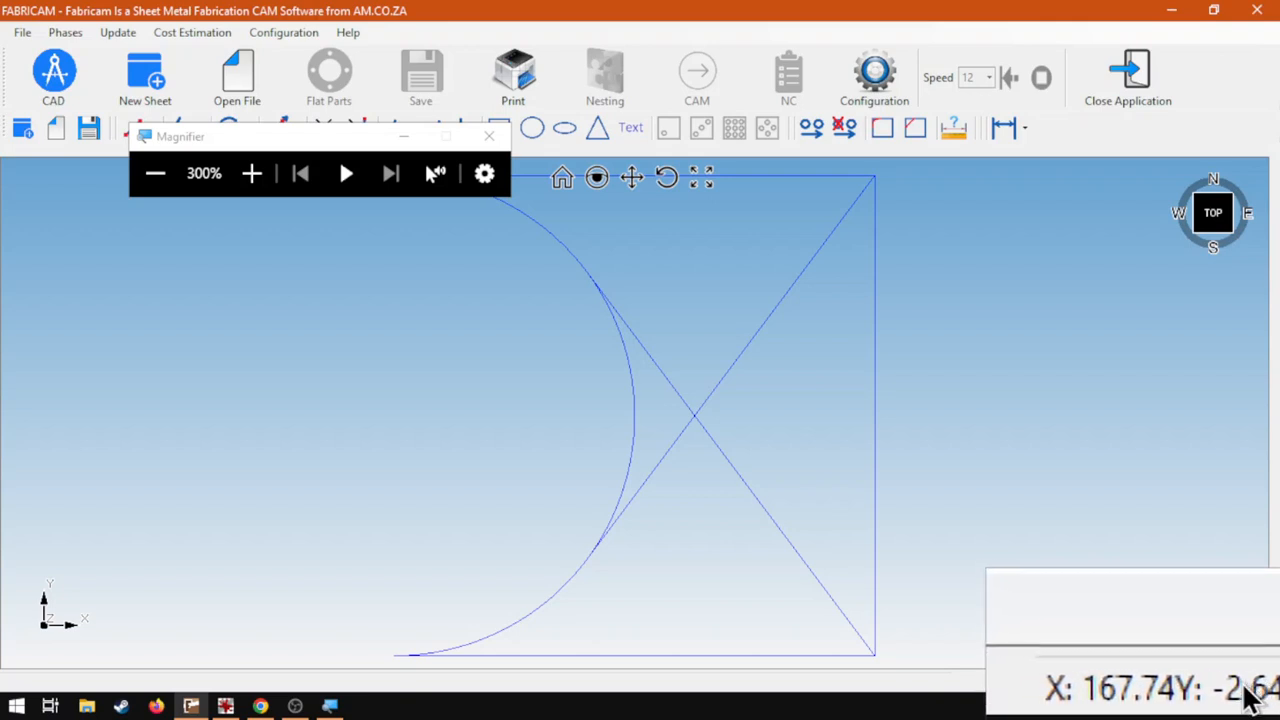
pyautogui.press('super+Escape')
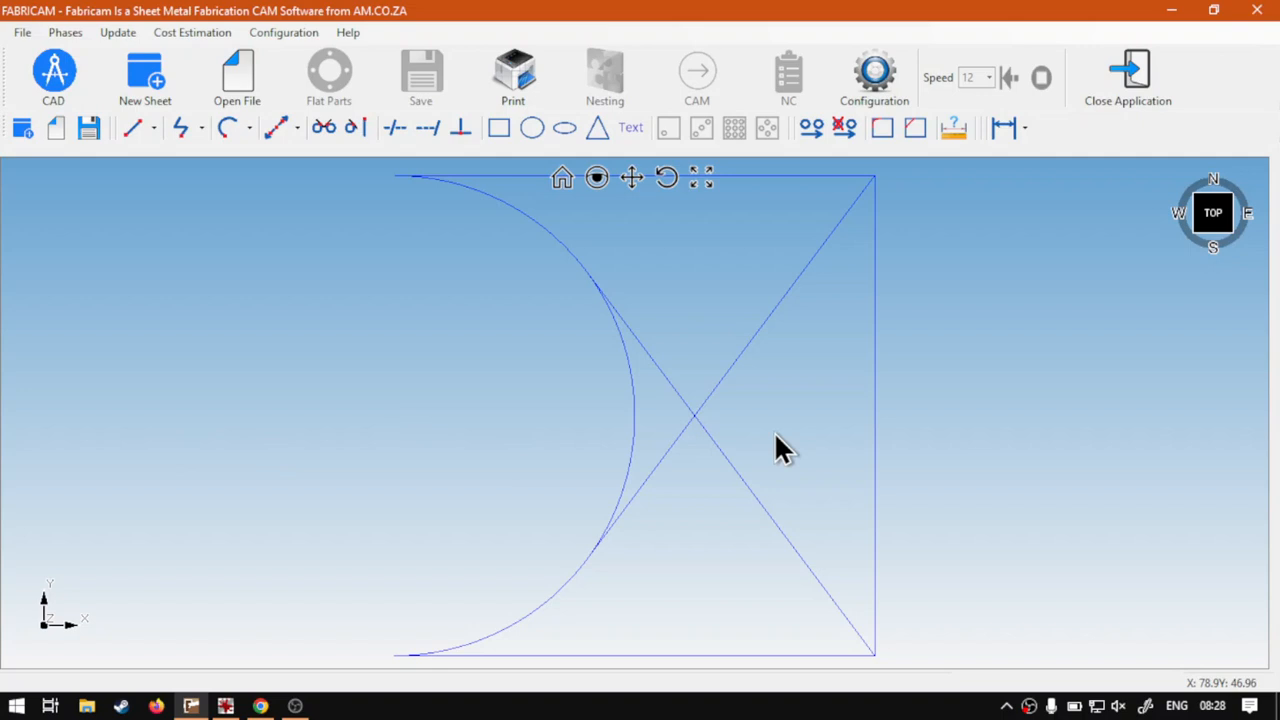
pyautogui.click(530, 127)
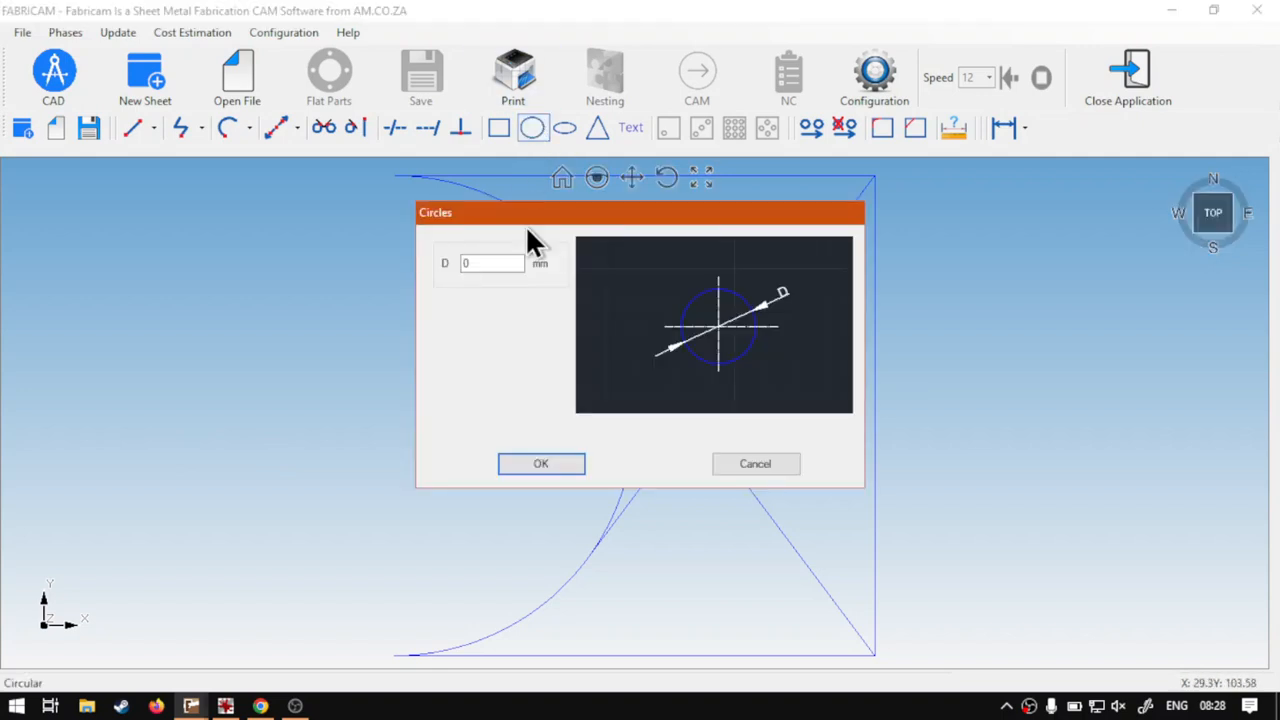
pyautogui.doubleClick(471, 263)
pyautogui.click(541, 464)
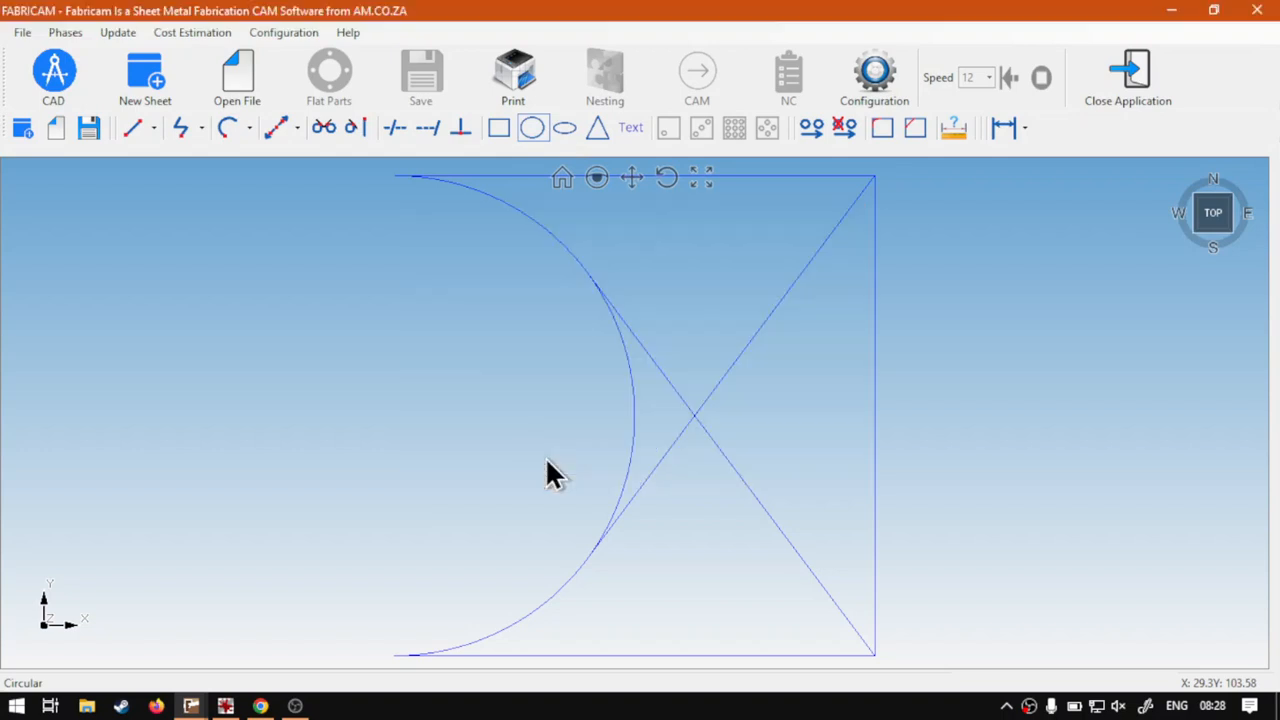
pyautogui.click(670, 127)
pyautogui.click(698, 265)
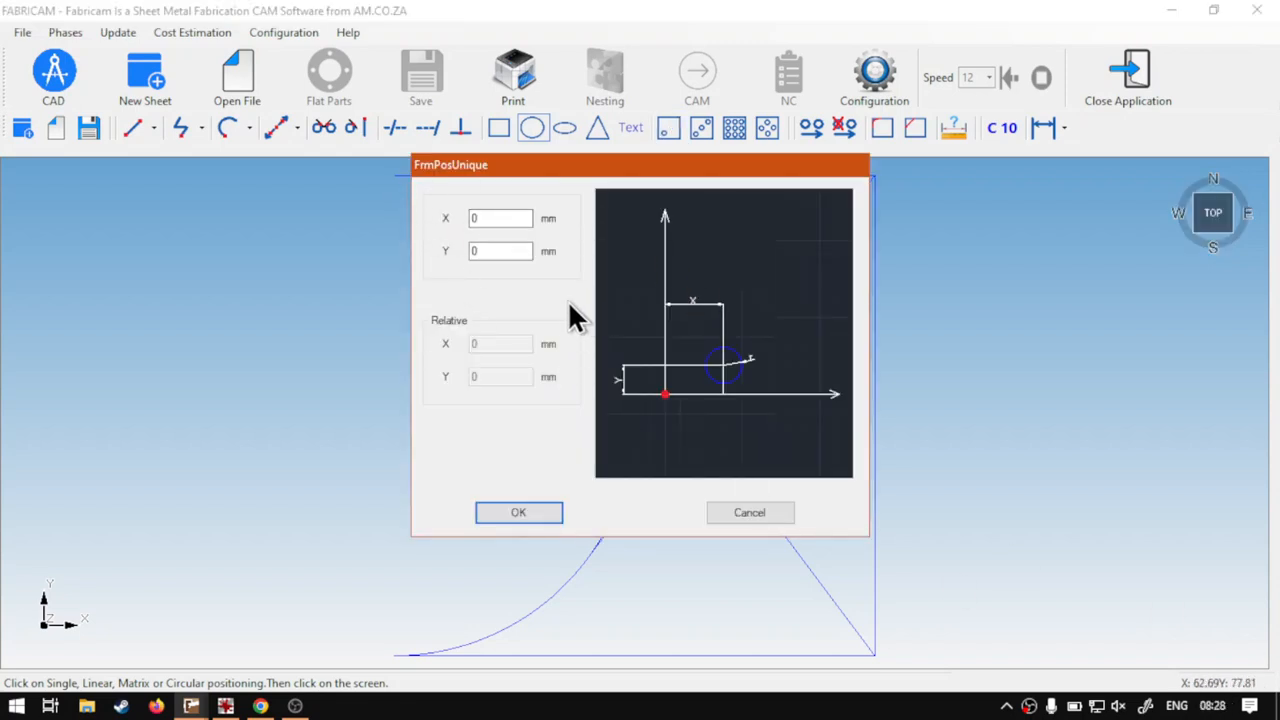
pyautogui.moveTo(495, 218); pyautogui.dragTo(474, 251)
pyautogui.write('62')
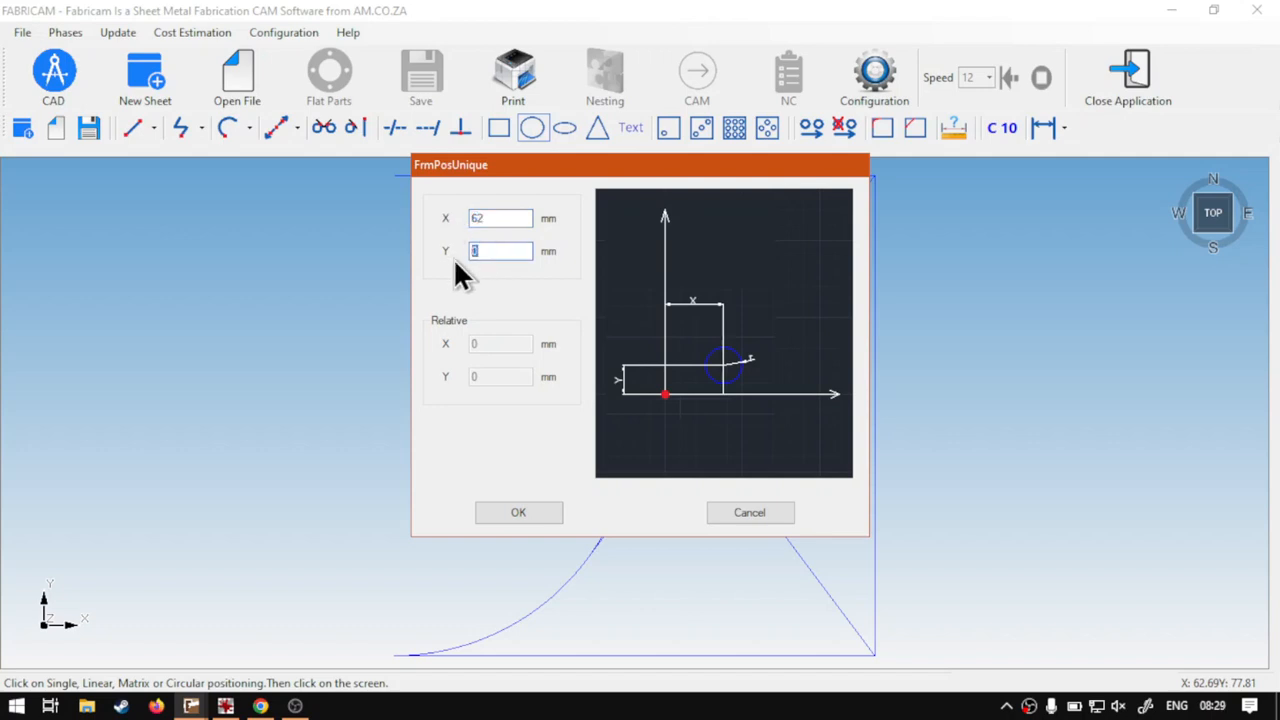
pyautogui.write('50')
pyautogui.click(537, 513)
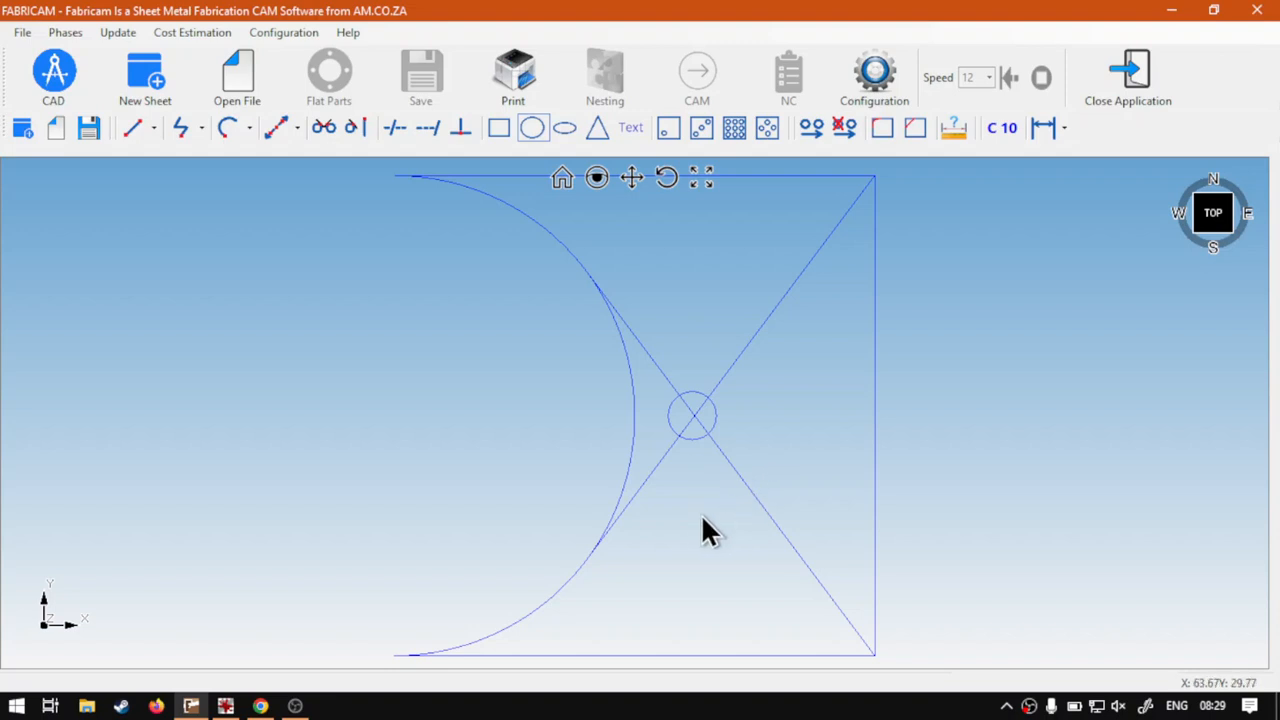
# Delete the circle together with the diagonal tangent line from the vertical line's lower end
pyautogui.moveTo(701, 514); pyautogui.dragTo(795, 445)
pyautogui.press('Delete')
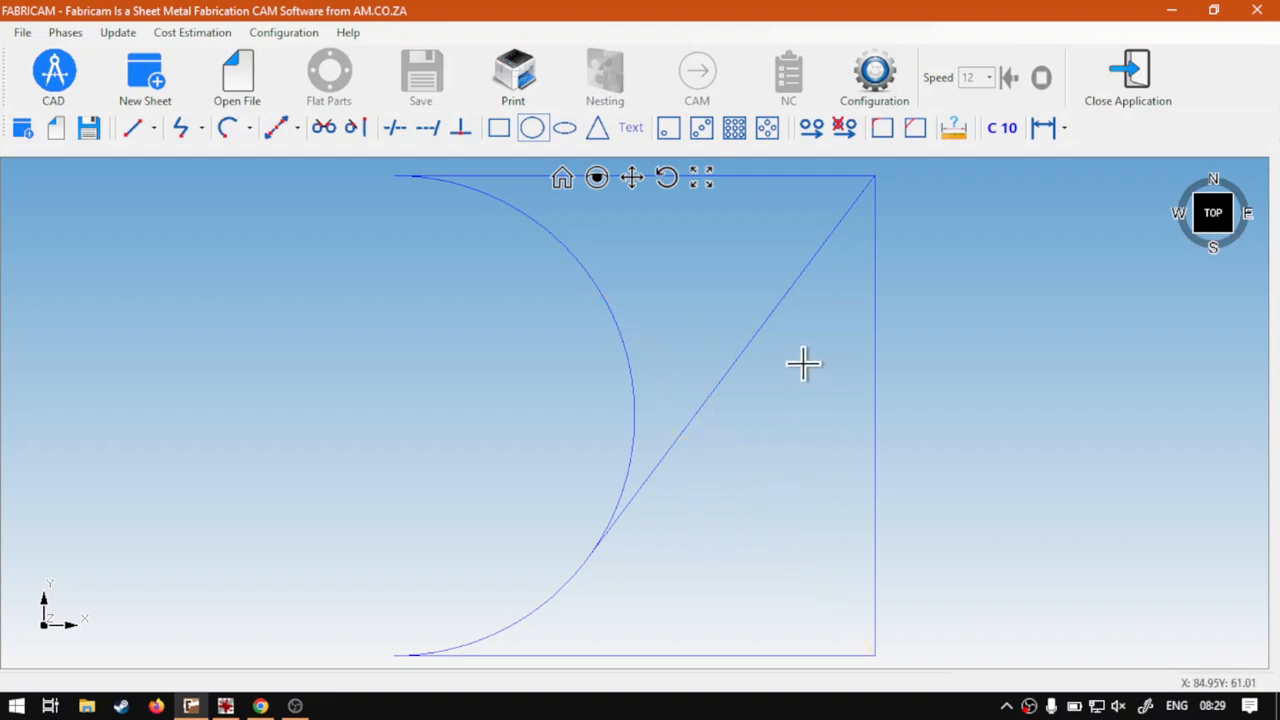
# Place the 10 mm diameter circle again at X 62, Y 50 mm and remove the remaining diagonal tangent line
pyautogui.click(532, 127)
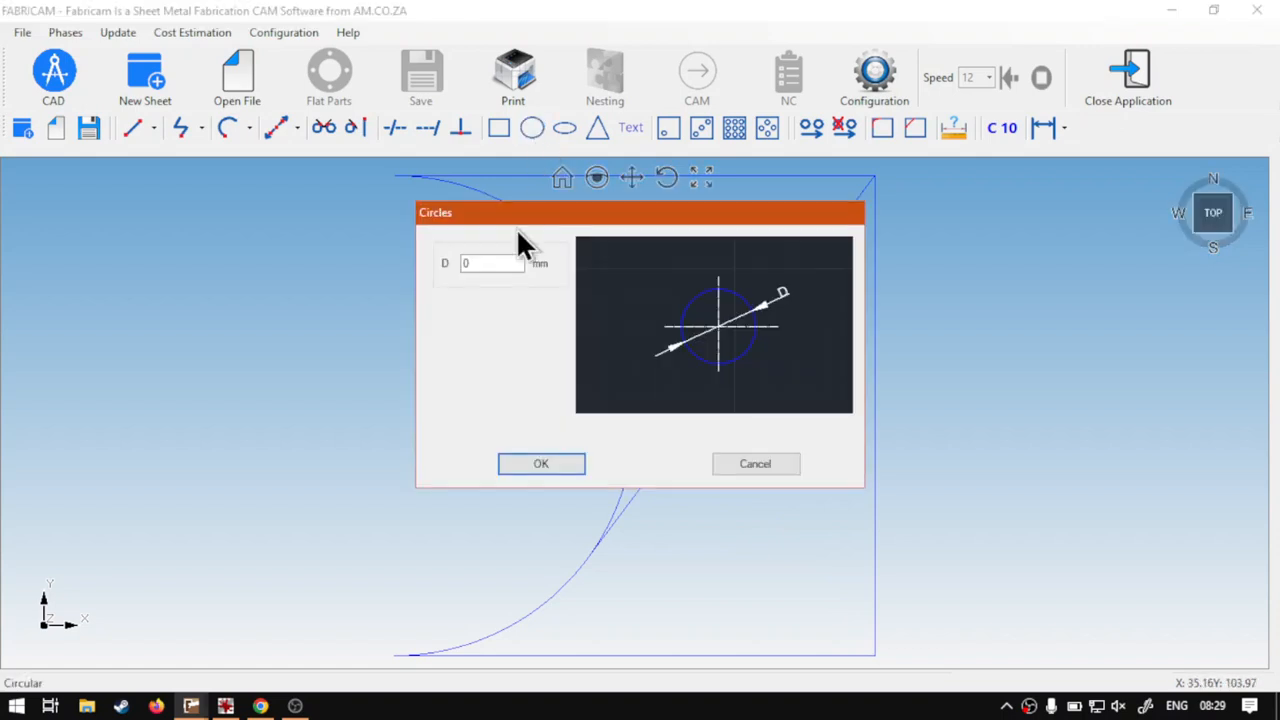
pyautogui.click(480, 263)
pyautogui.write('10')
pyautogui.click(551, 460)
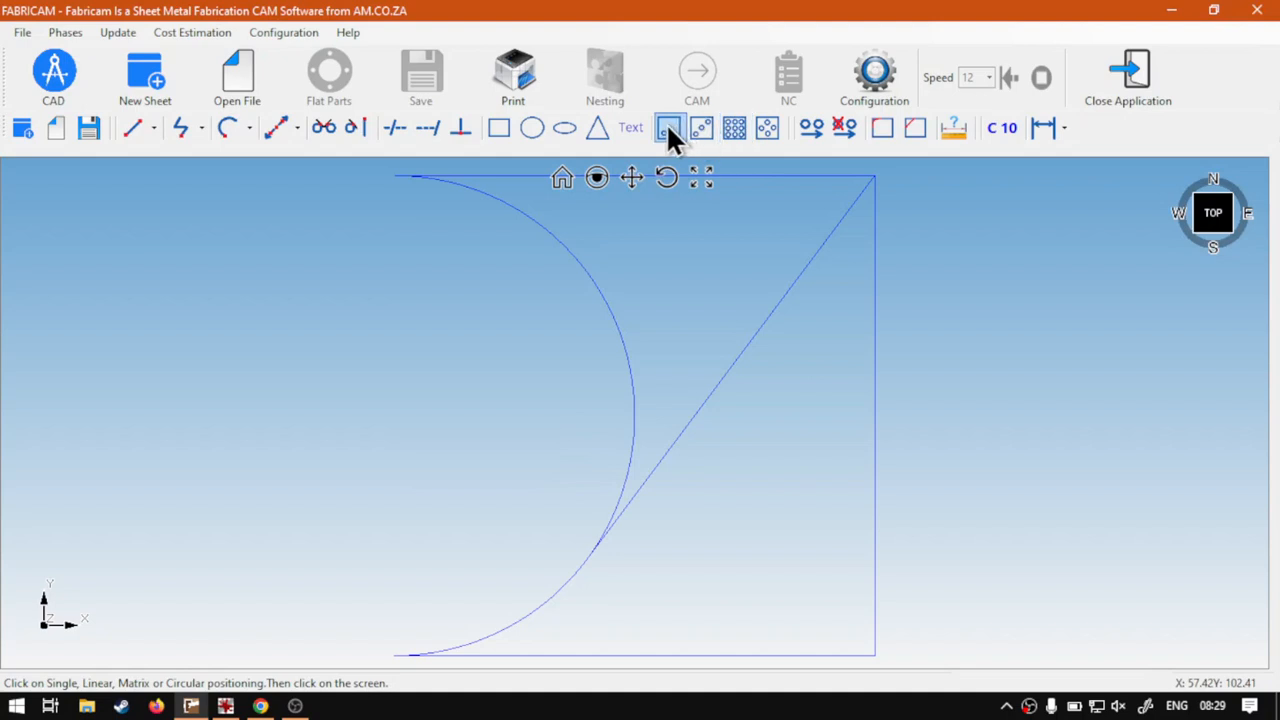
pyautogui.click(668, 127)
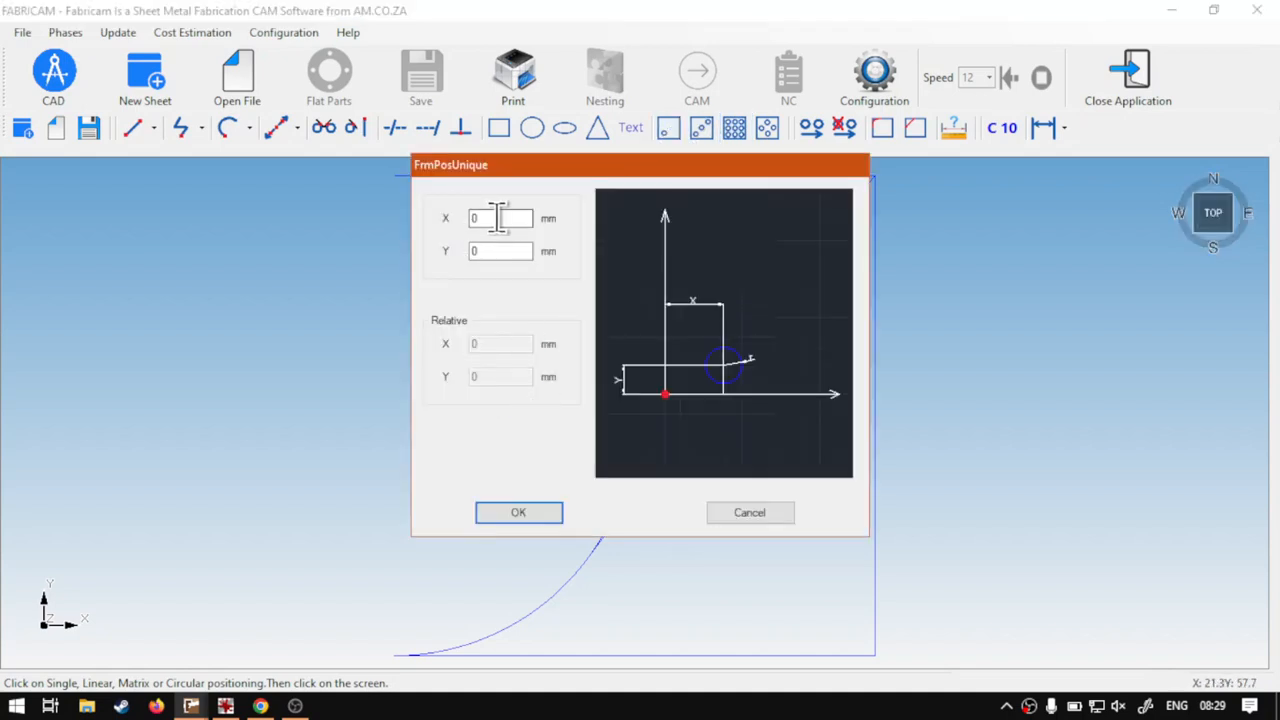
pyautogui.click(492, 218)
pyautogui.write('6')
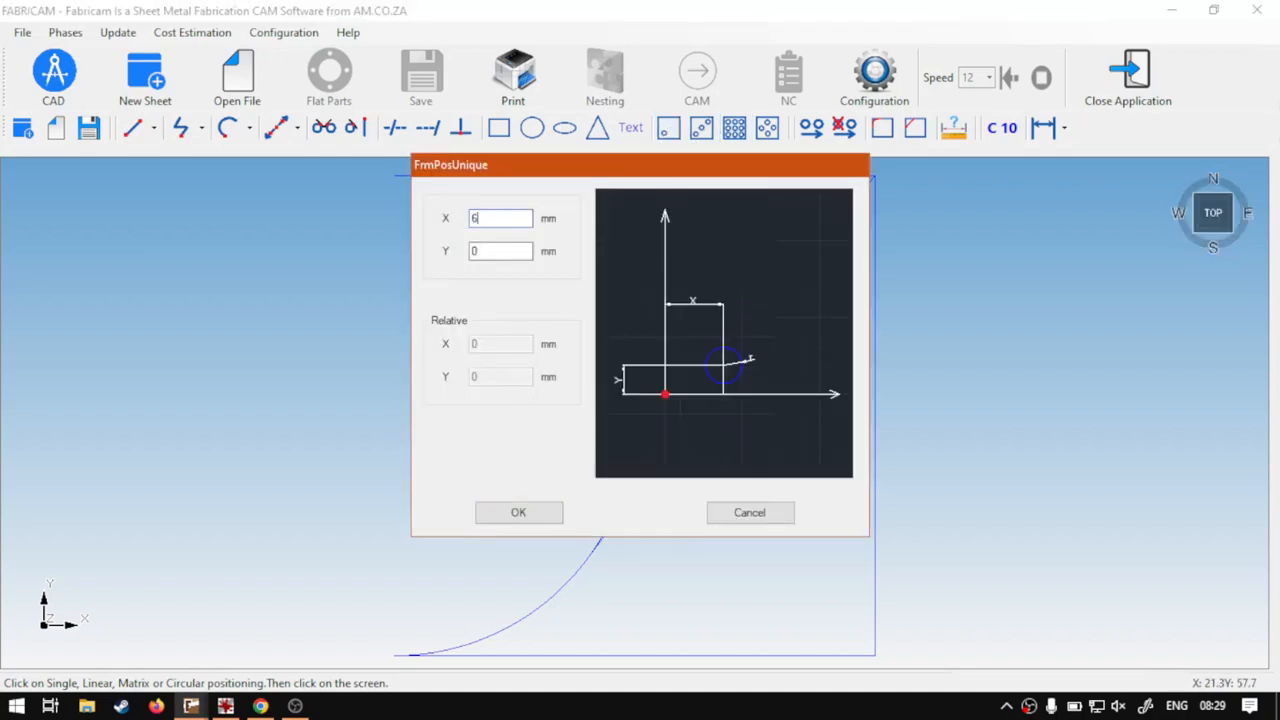
pyautogui.write('02')
pyautogui.click(500, 251)
pyautogui.write('50')
pyautogui.click(522, 508)
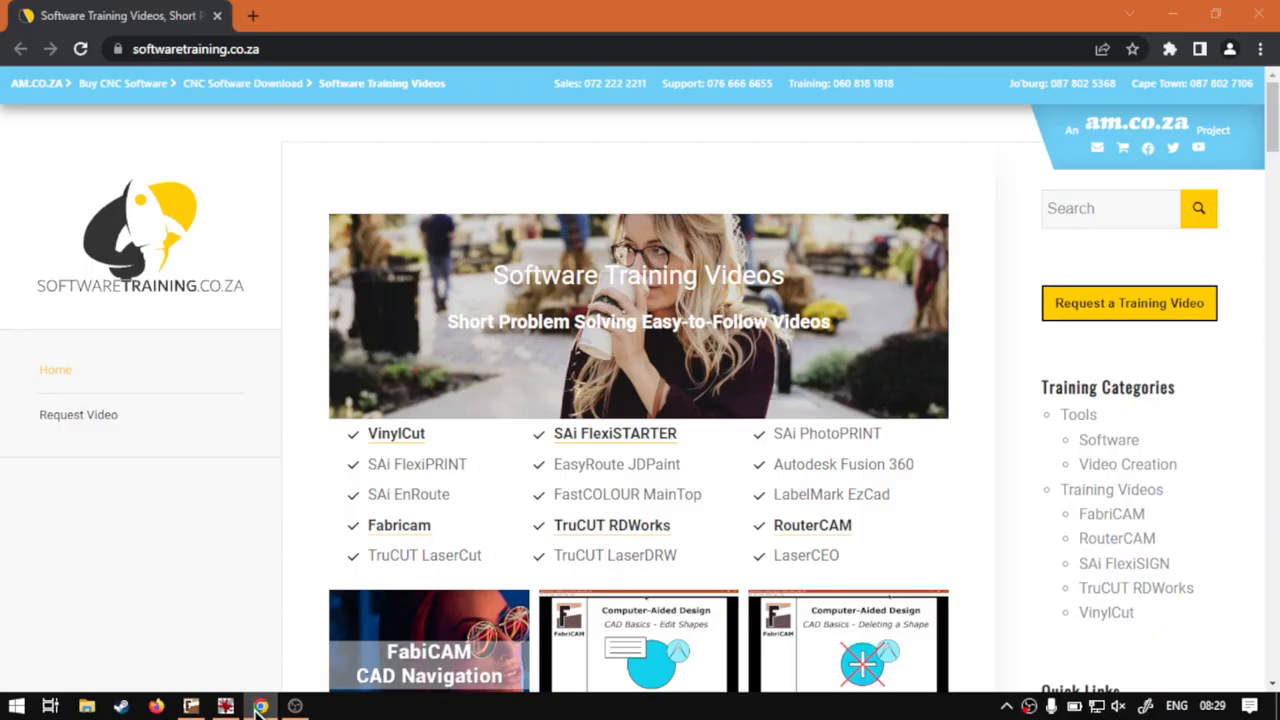
# Switch to Chrome to view the software training videos website
pyautogui.click(260, 706)
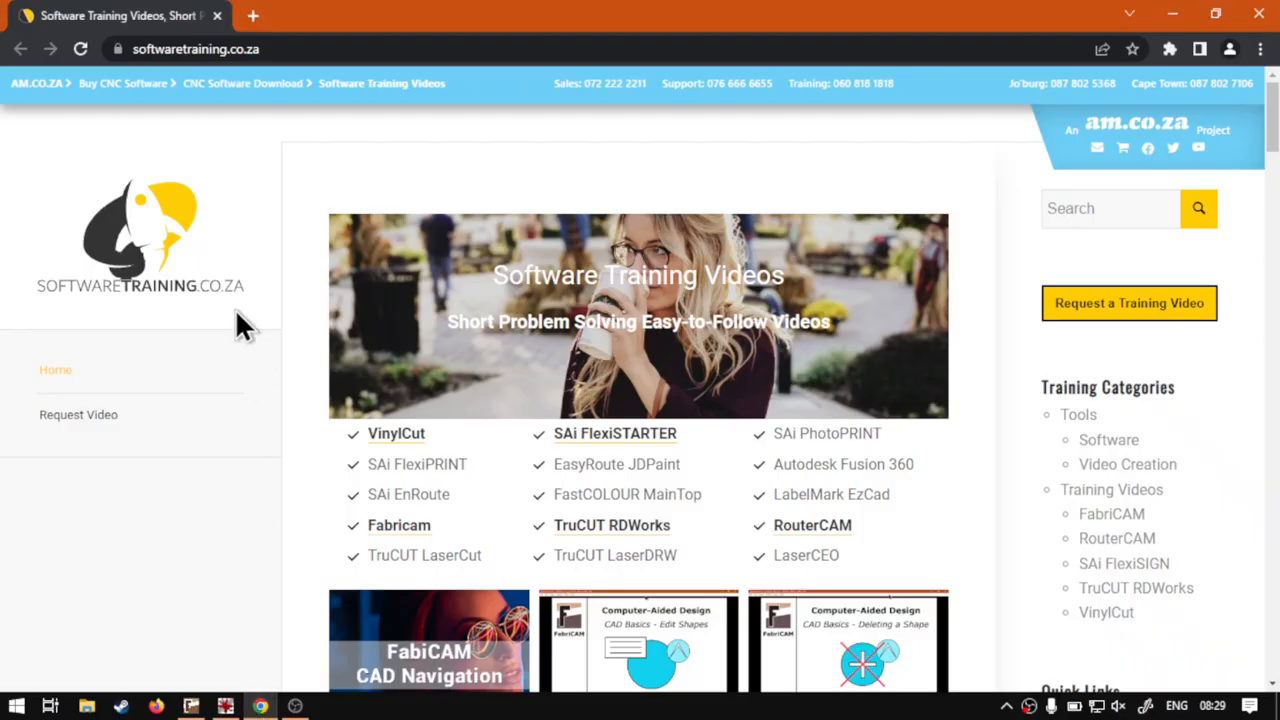